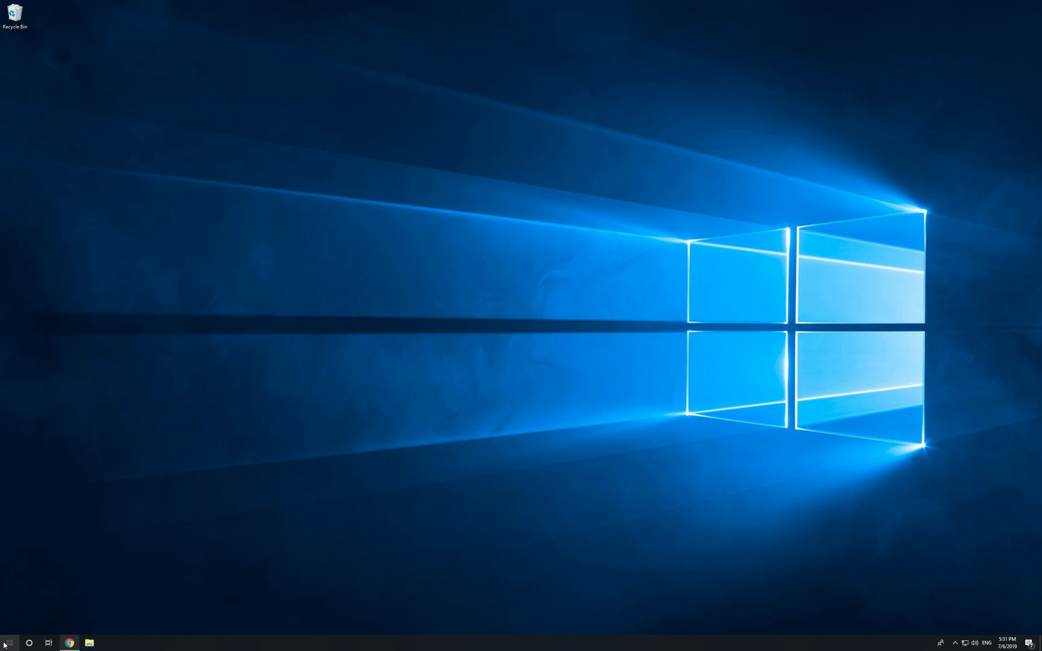
- Launch Unity Hub from the Windows Start menu
click(5, 645)
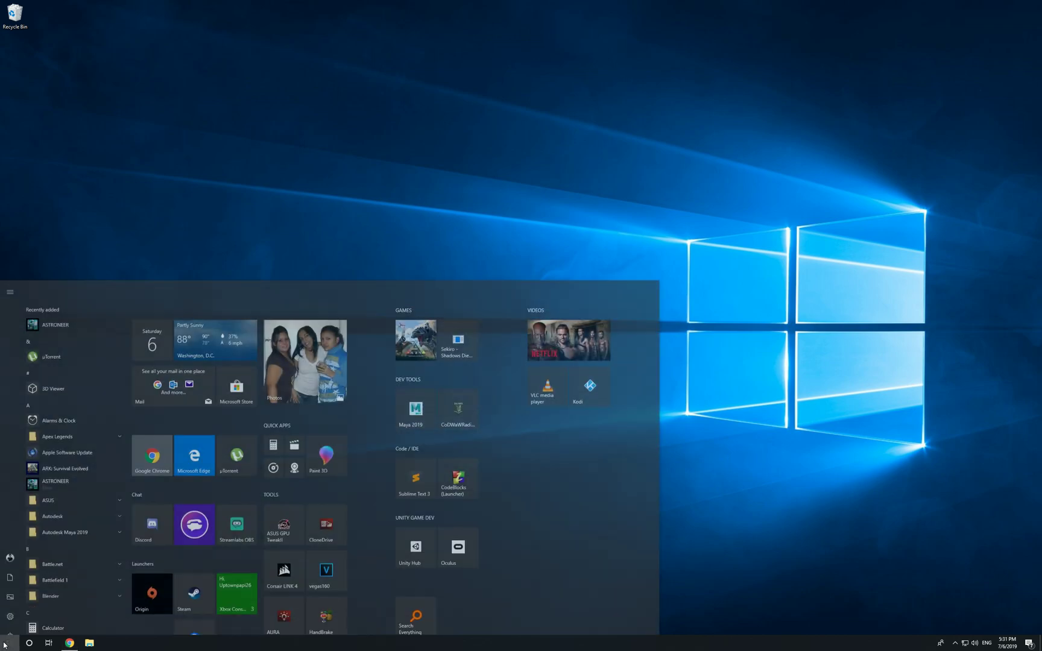
click(415, 498)
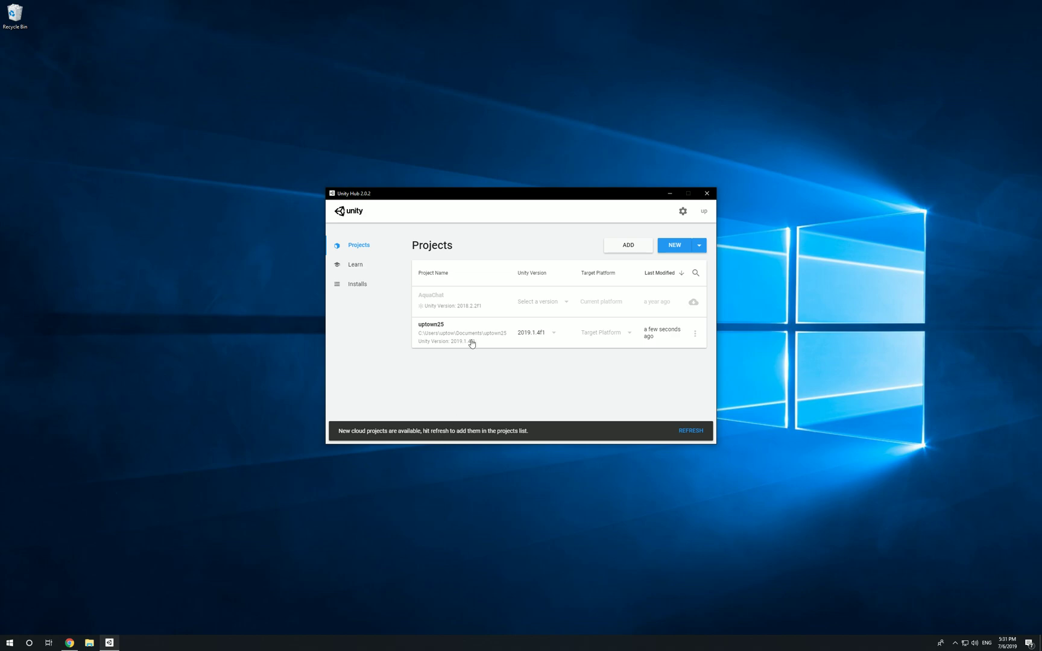
drag(527, 194, 536, 203)
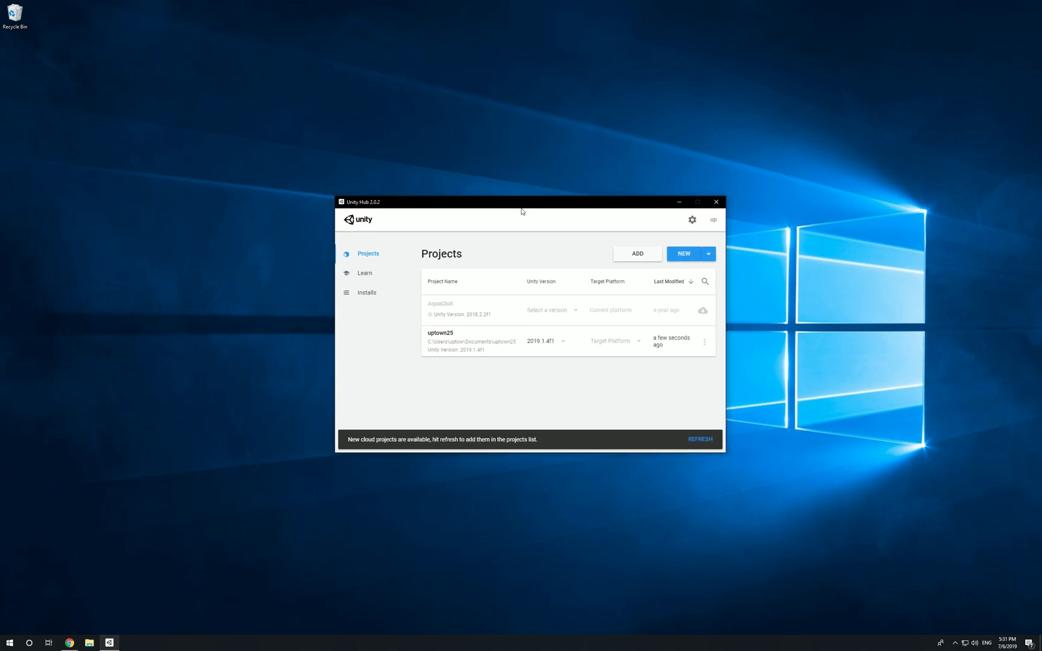
click(369, 256)
- Check uptown25's available Unity versions and the list of installed Unity versions
click(564, 343)
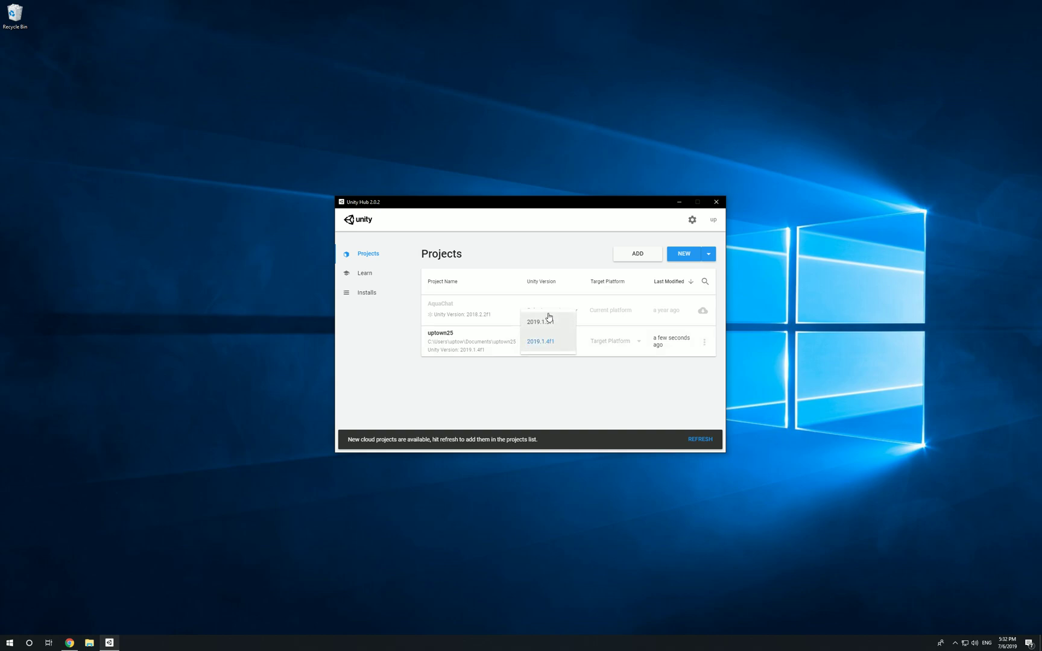
click(520, 393)
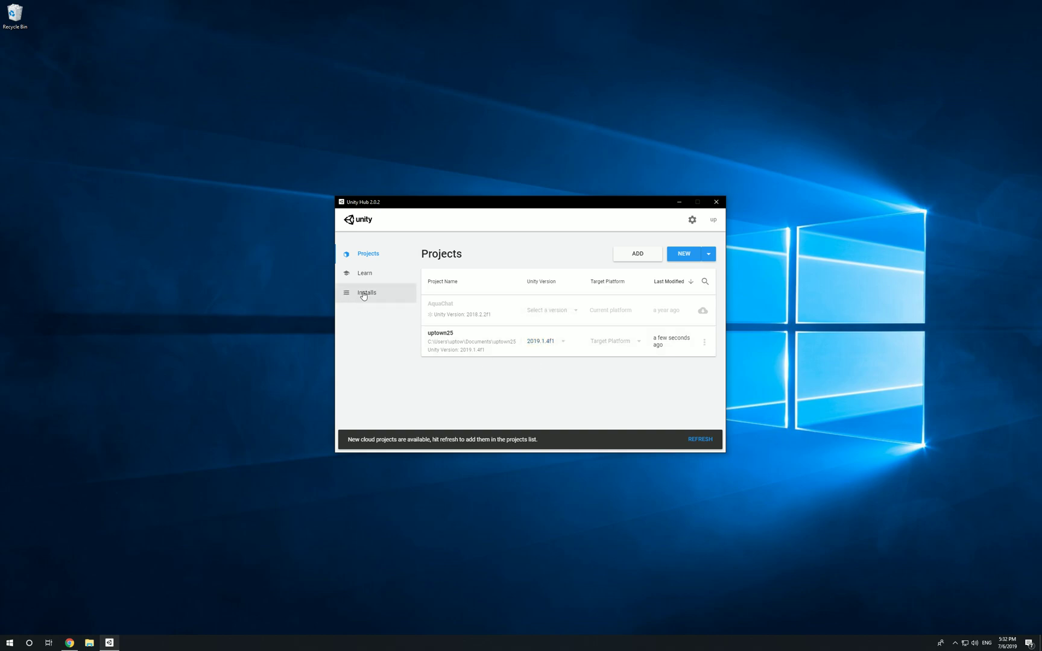
click(370, 294)
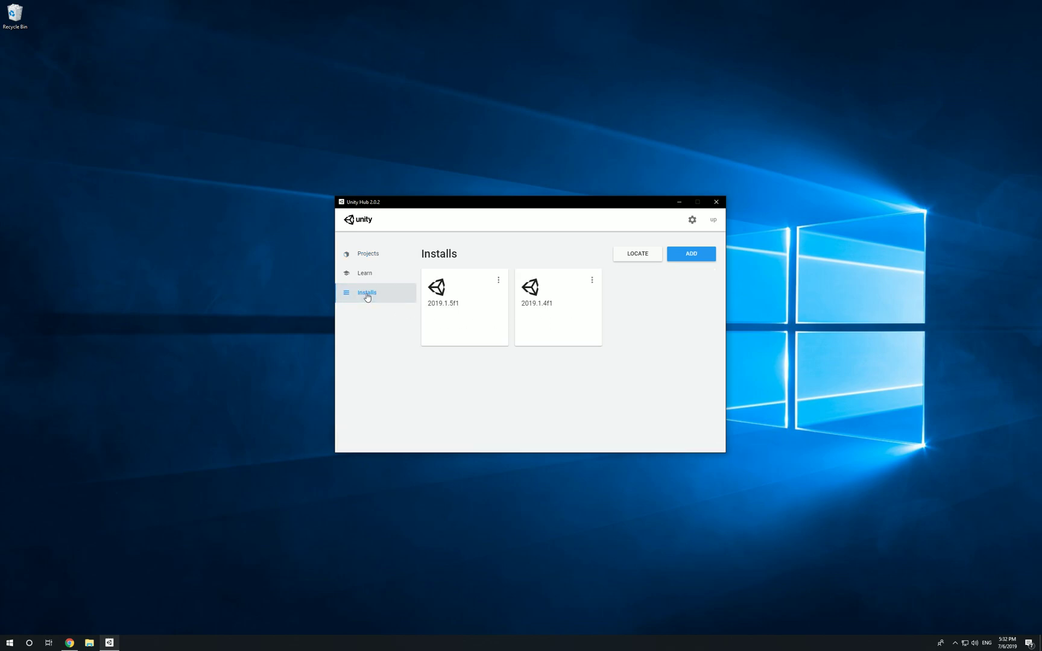
click(368, 256)
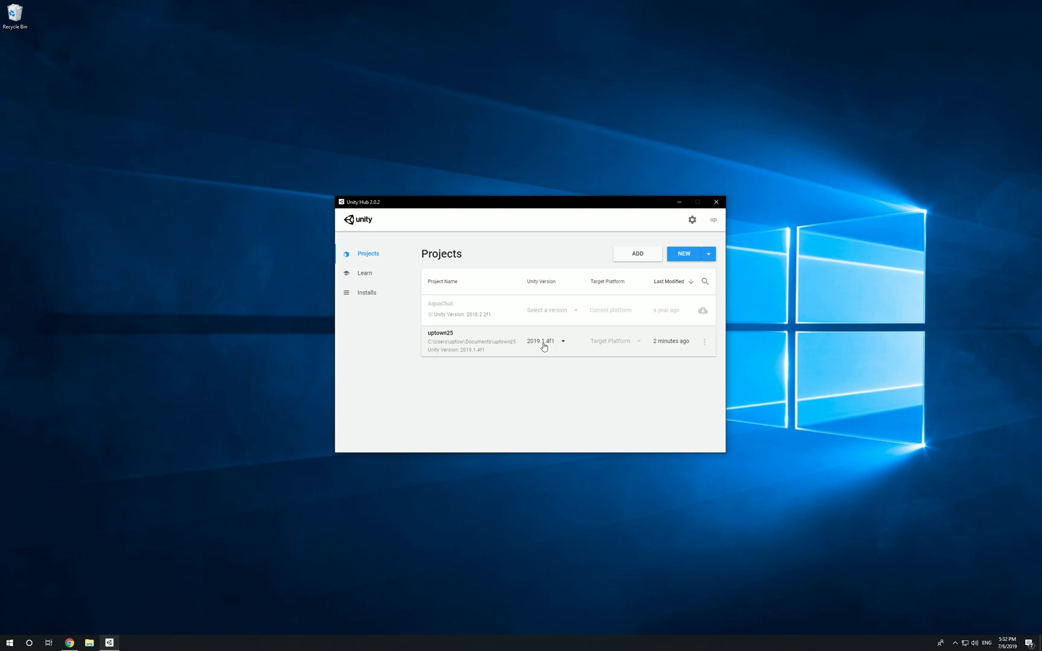
- Set uptown25 to Unity 2019.1.5f1 and decline the project upgrade prompt
click(563, 343)
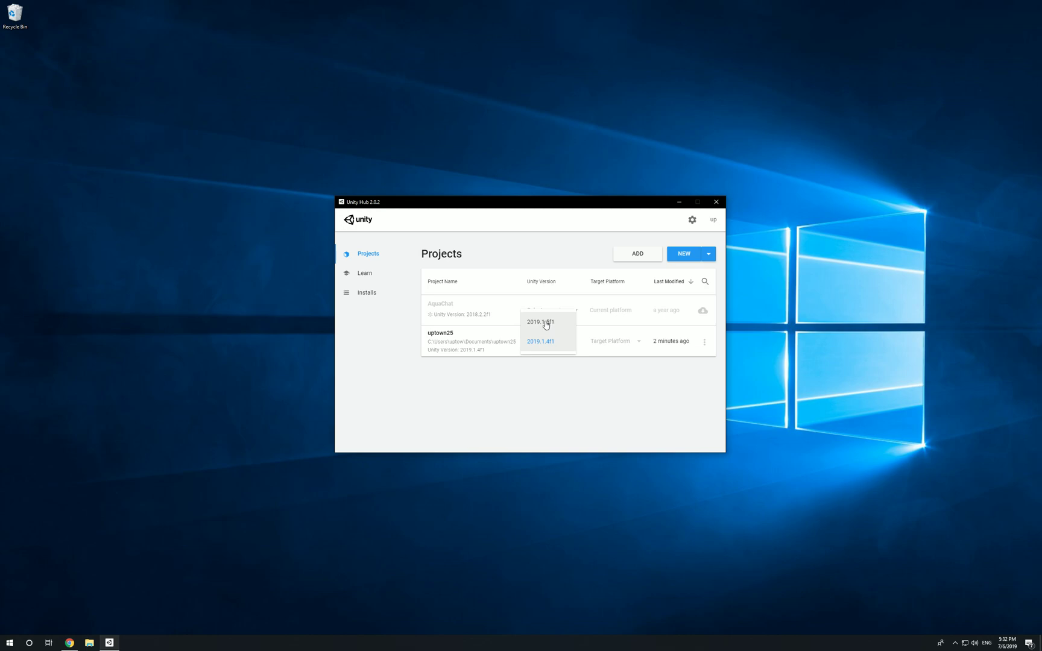
click(546, 323)
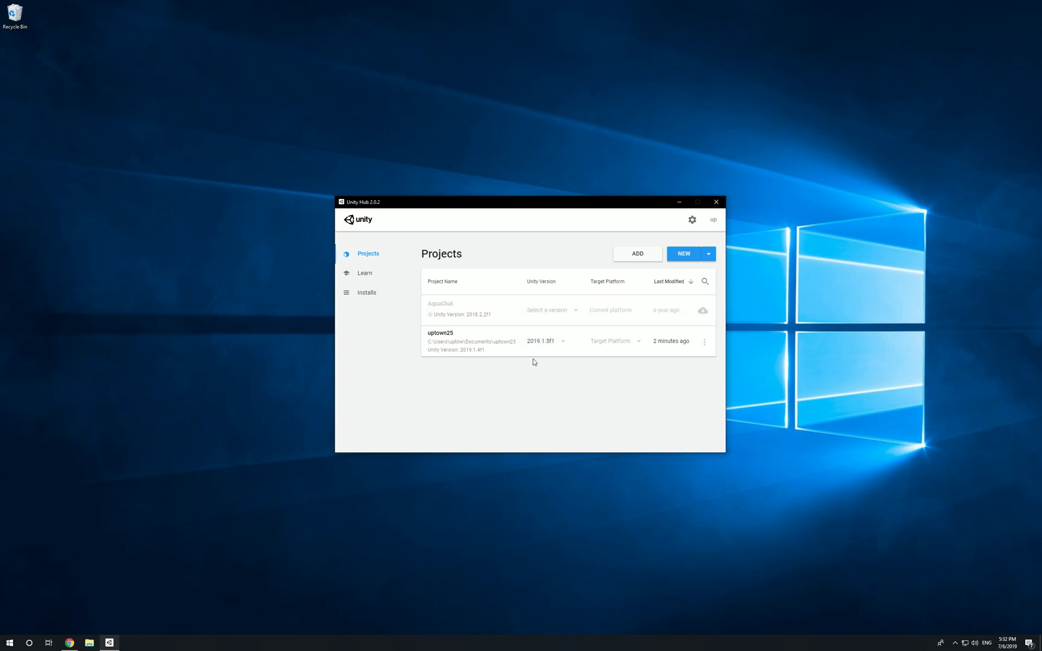
click(487, 342)
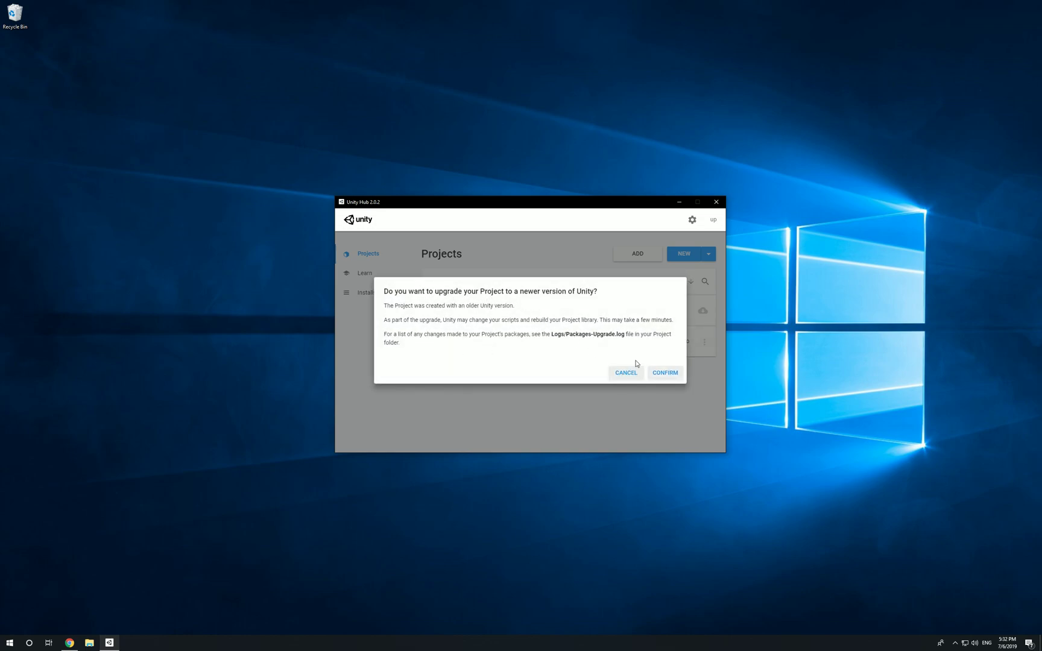
click(618, 374)
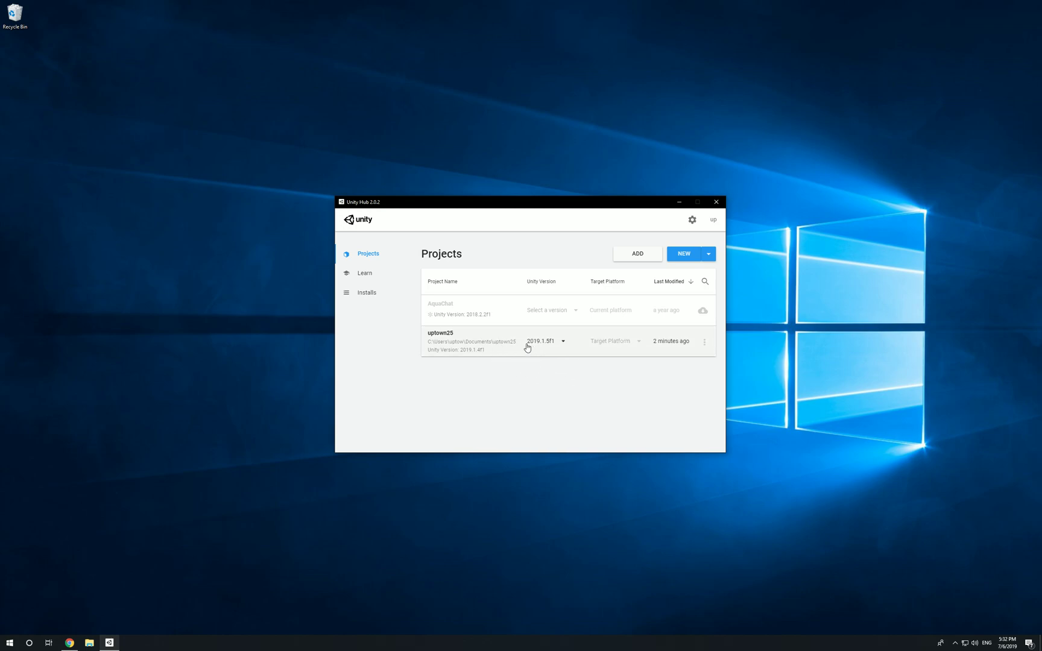
- Show uptown25 in File Explorer and delete its folder from Documents
click(704, 342)
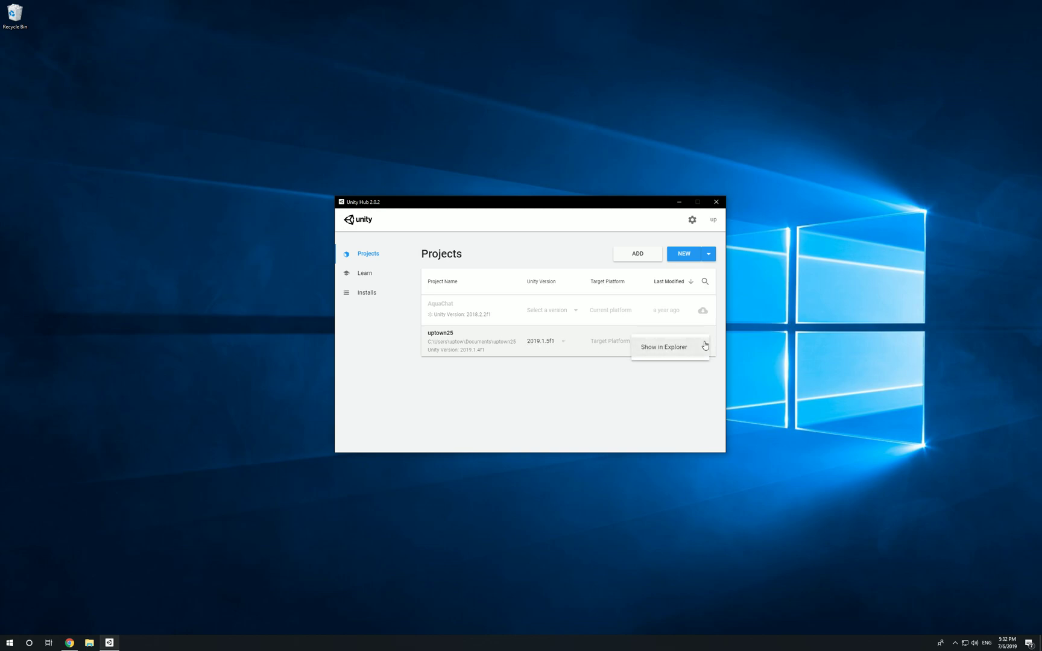
click(650, 347)
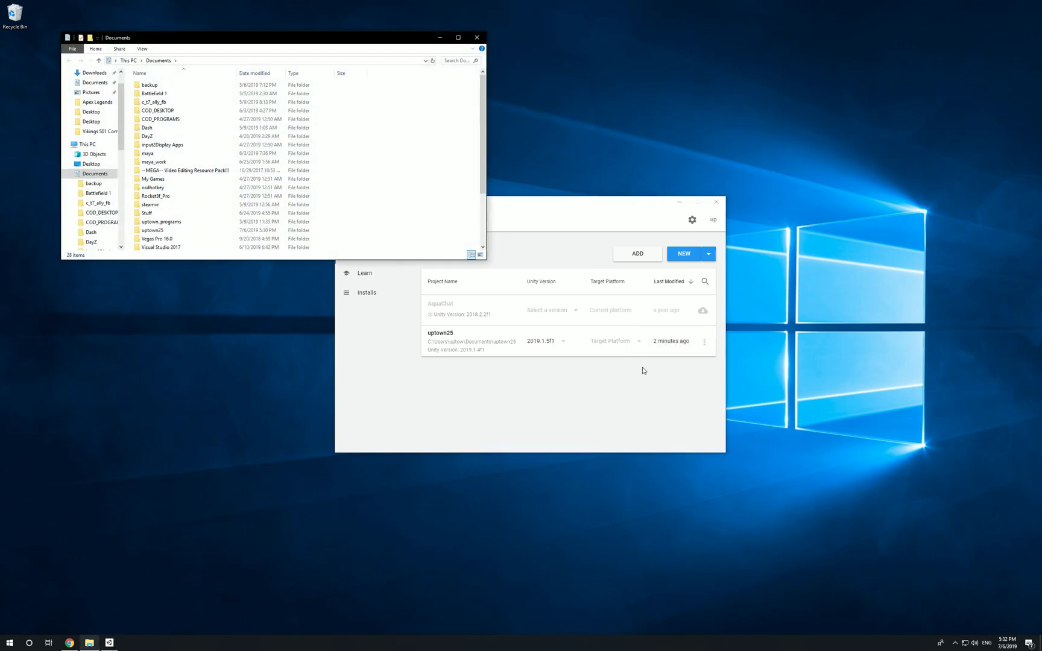
drag(378, 38, 631, 156)
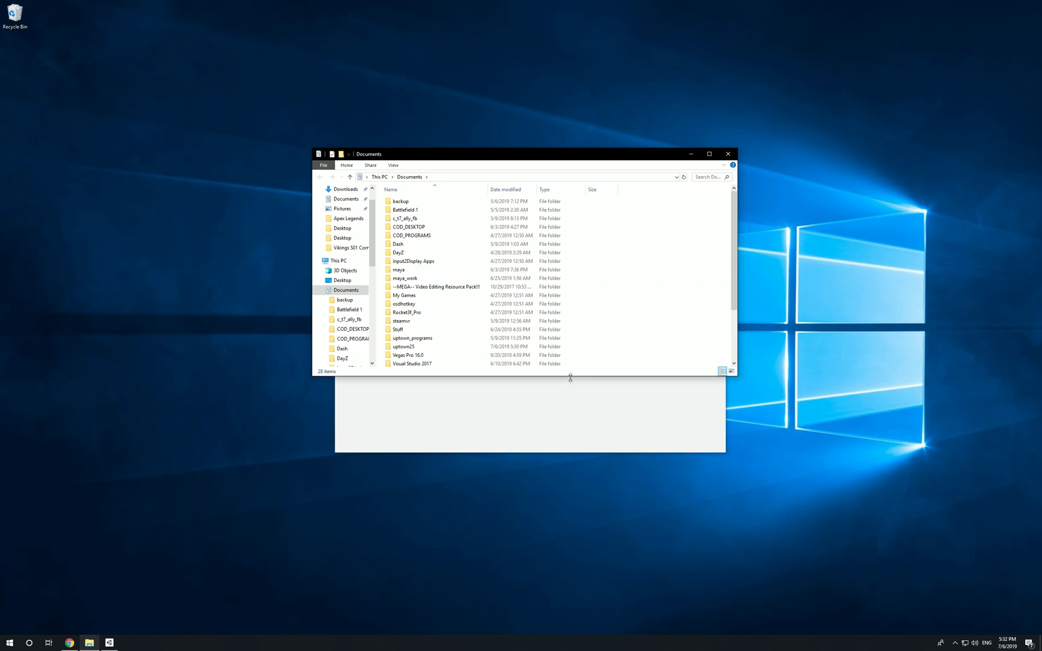
drag(570, 377, 541, 520)
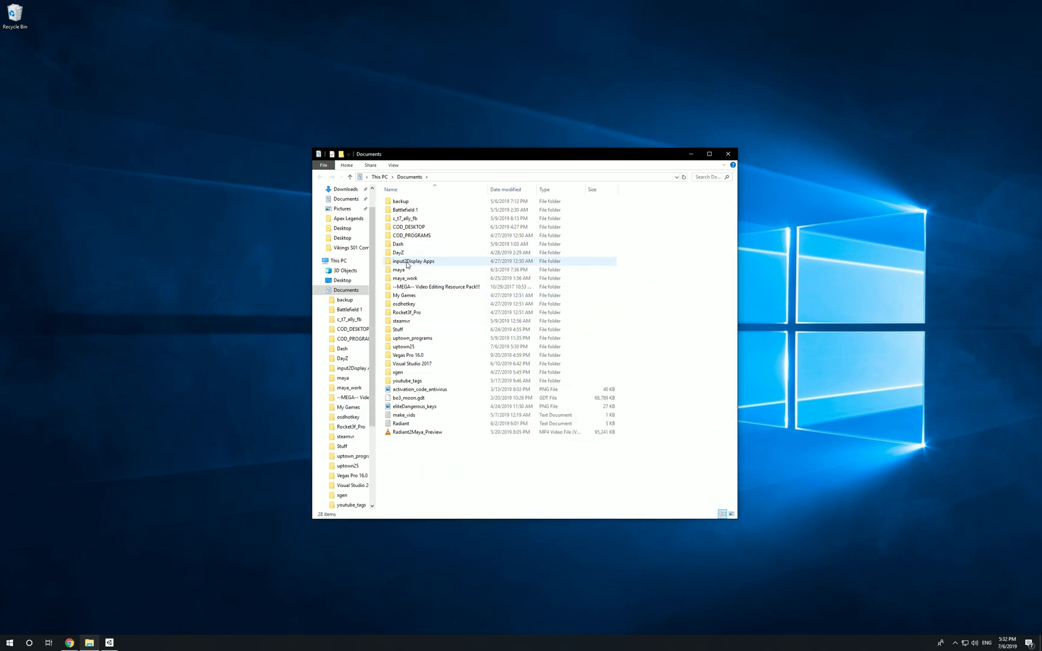
click(401, 349)
right_click(401, 350)
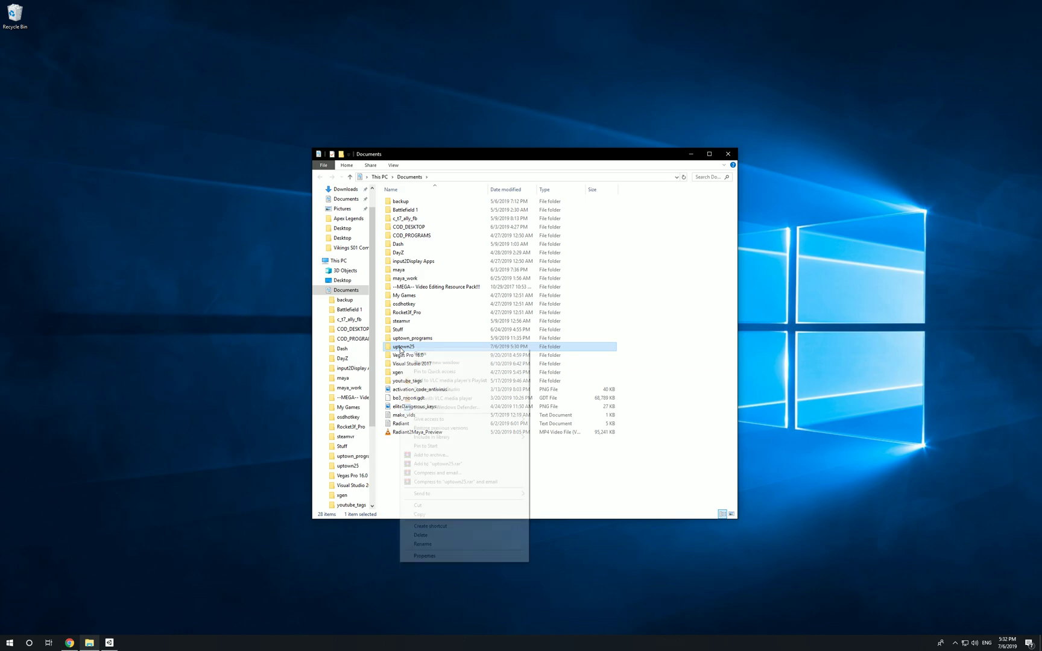
click(421, 537)
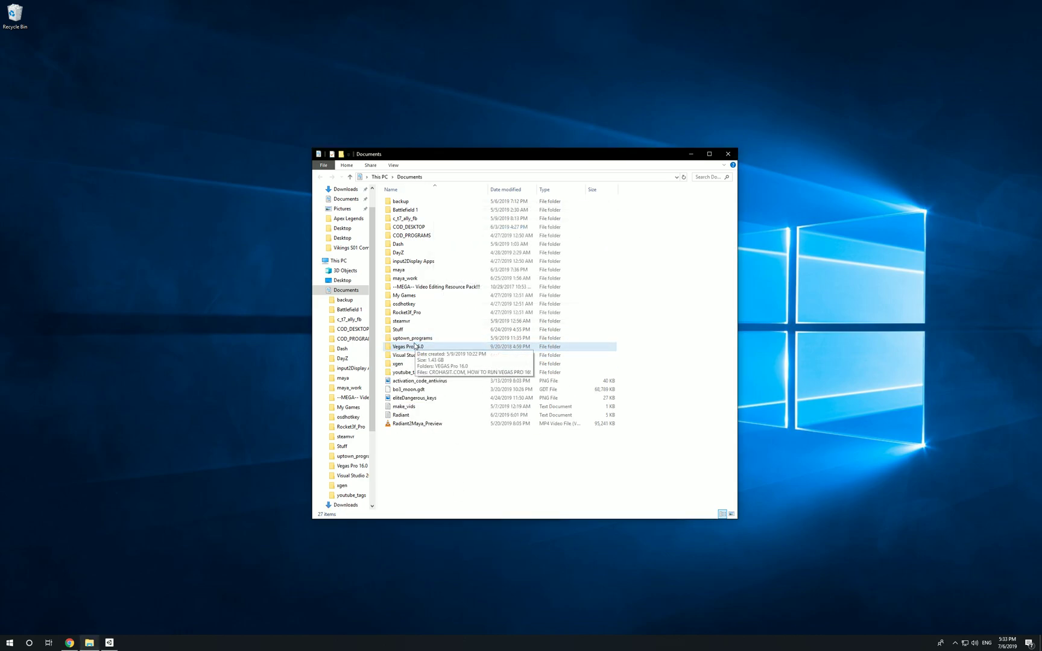
- Close File Explorer and Unity Hub, then relaunch Unity Hub from Start
click(727, 155)
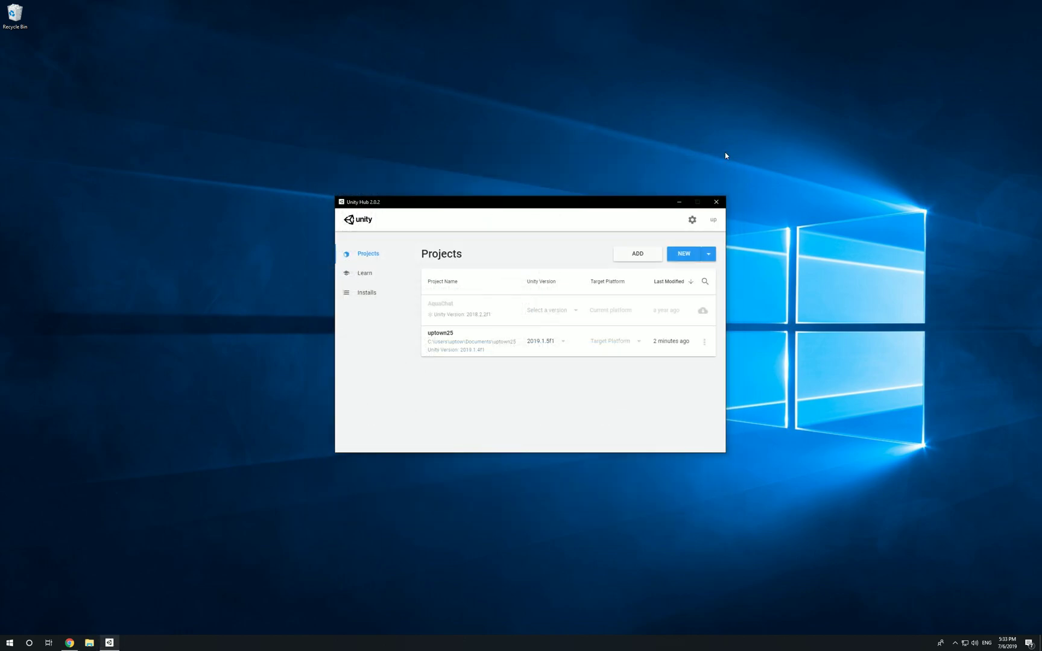
click(718, 202)
click(8, 644)
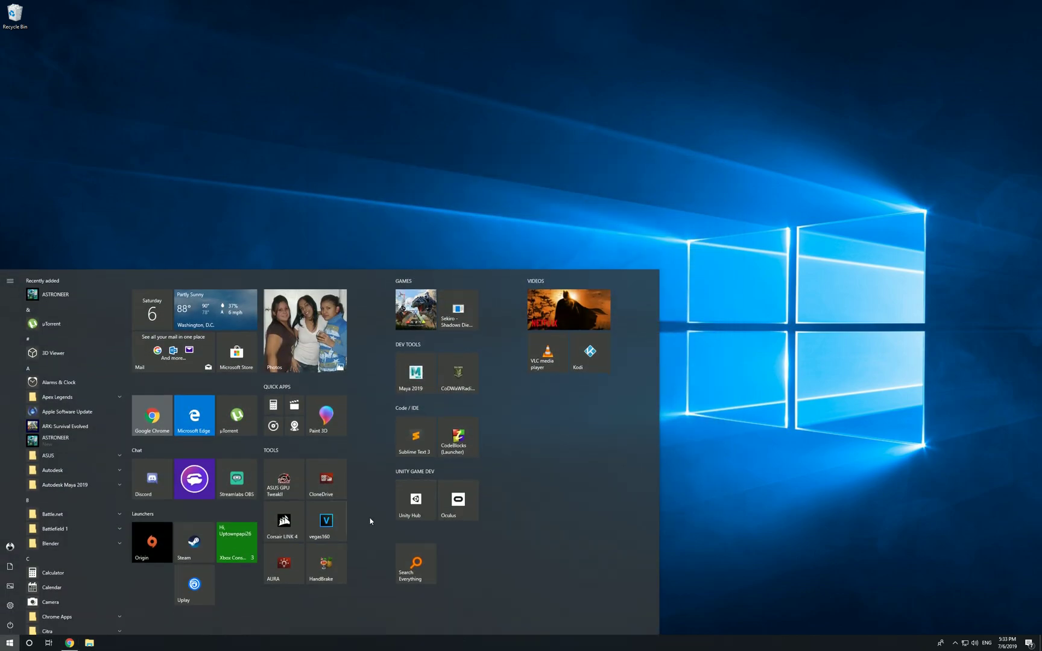
click(400, 502)
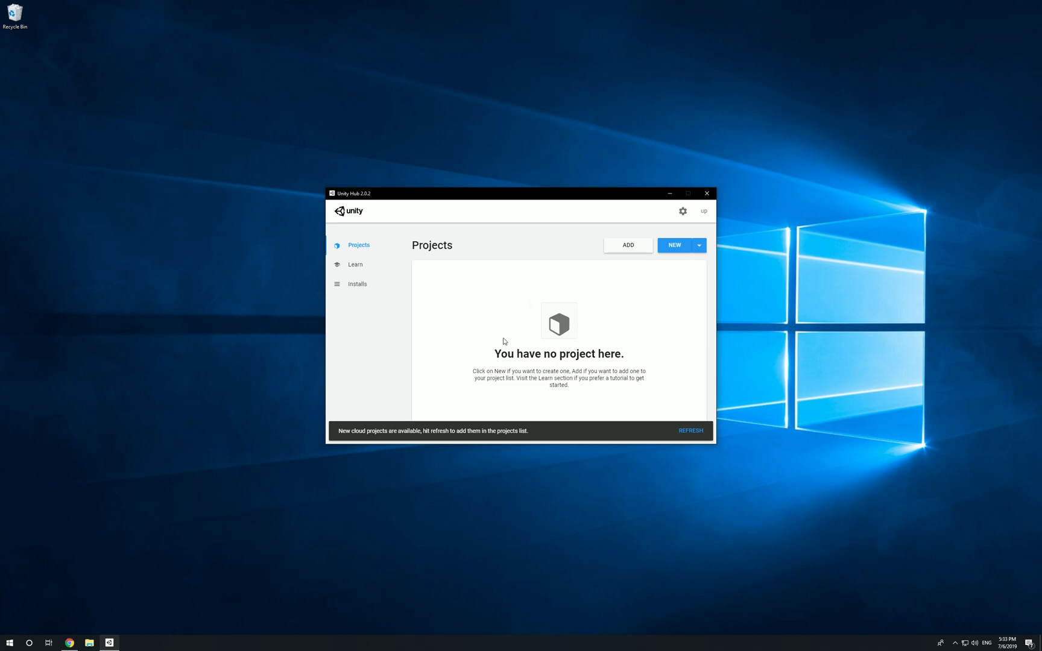
- Browse the Learn section's Tutorial Projects, Resources and Links lists
click(355, 266)
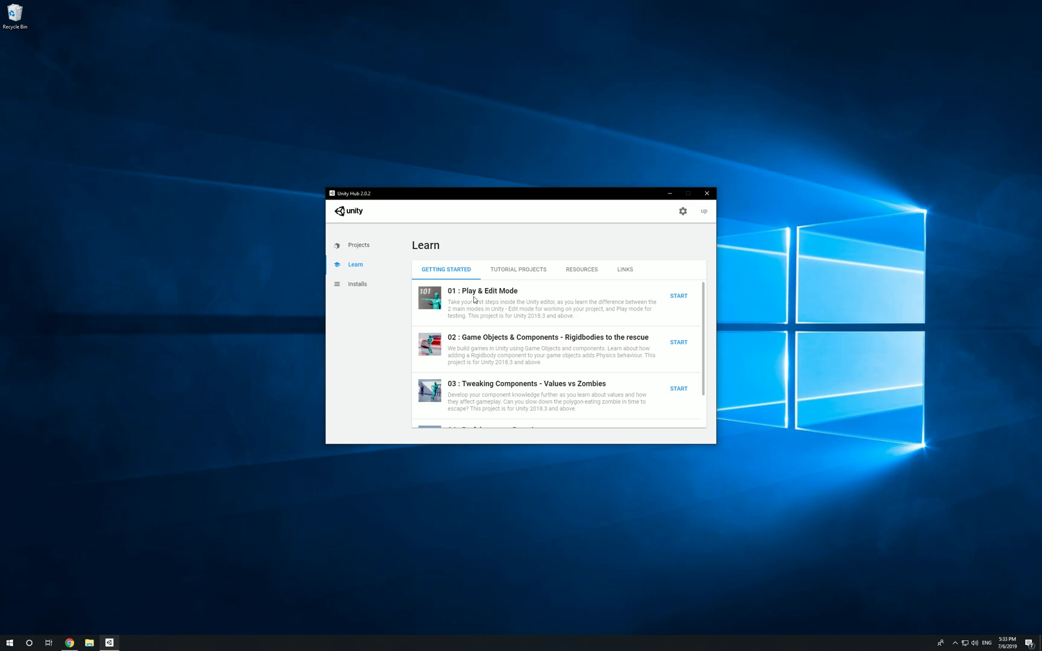
click(511, 271)
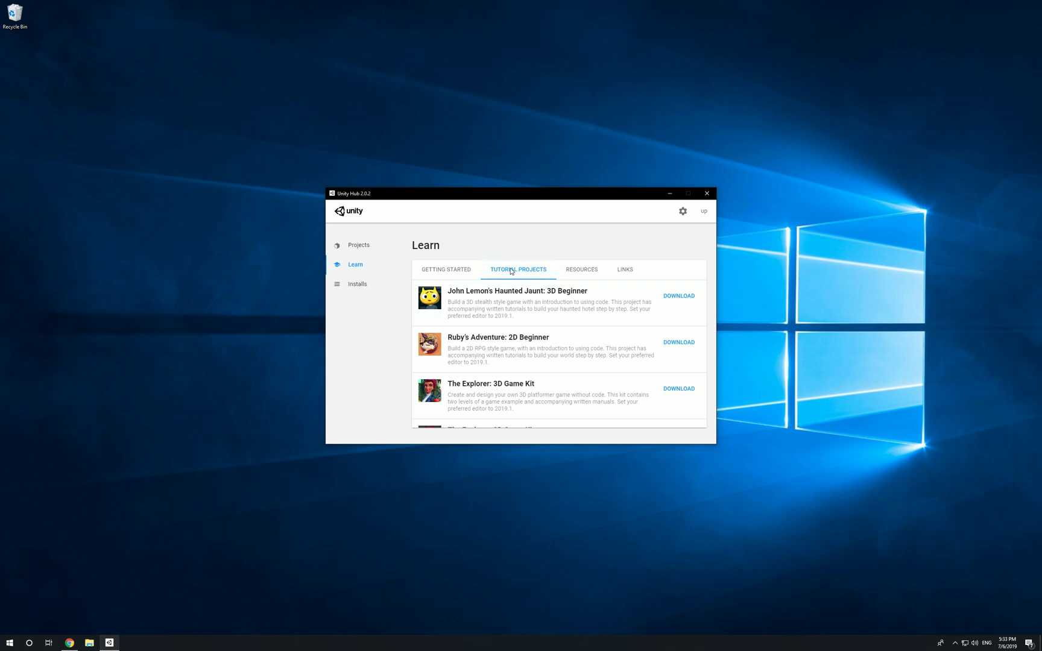
scroll(517, 391, down, 5)
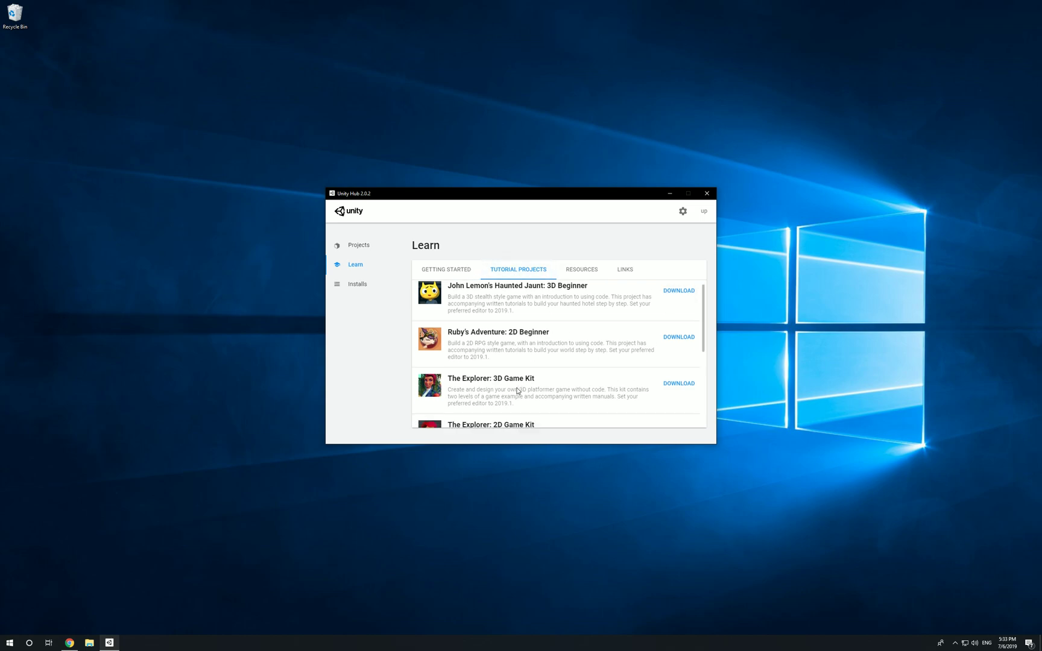
scroll(516, 391, up, 3)
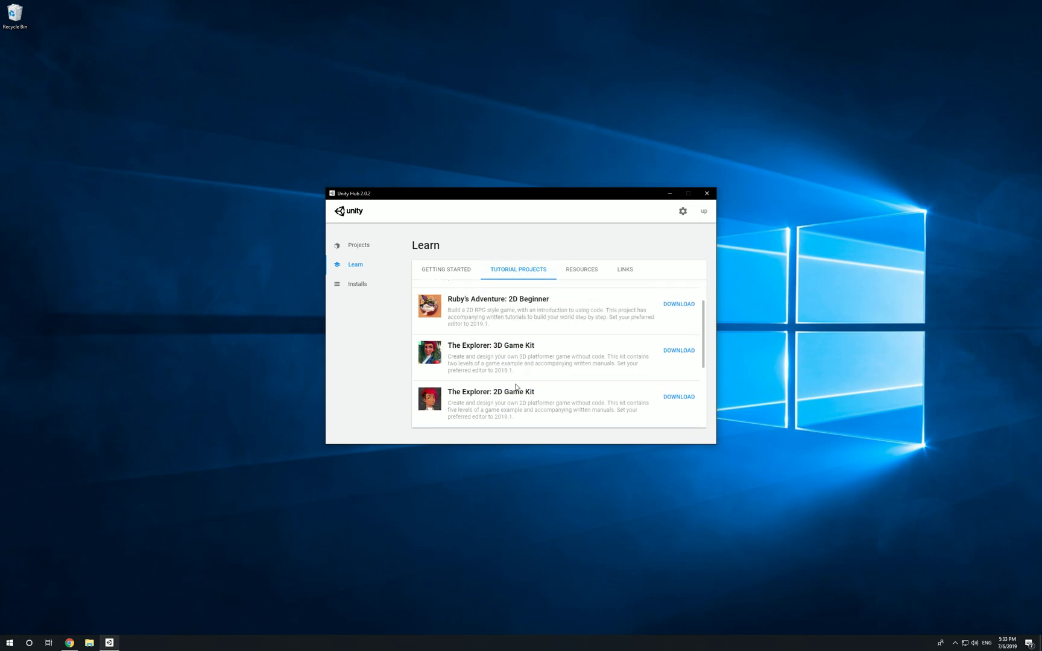
click(582, 271)
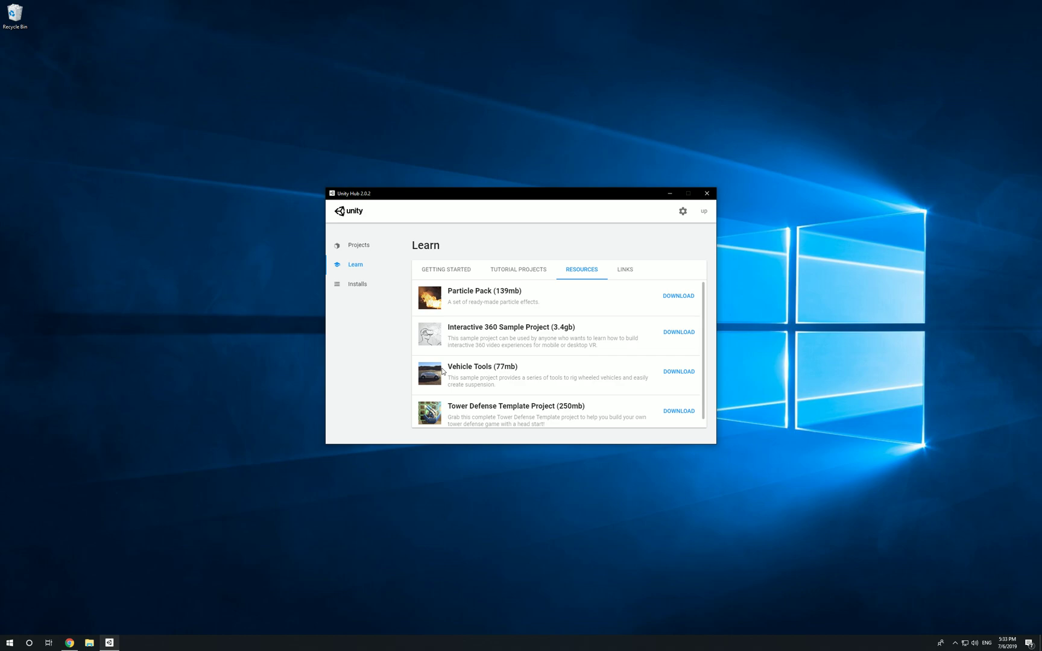
scroll(476, 380, down, 1)
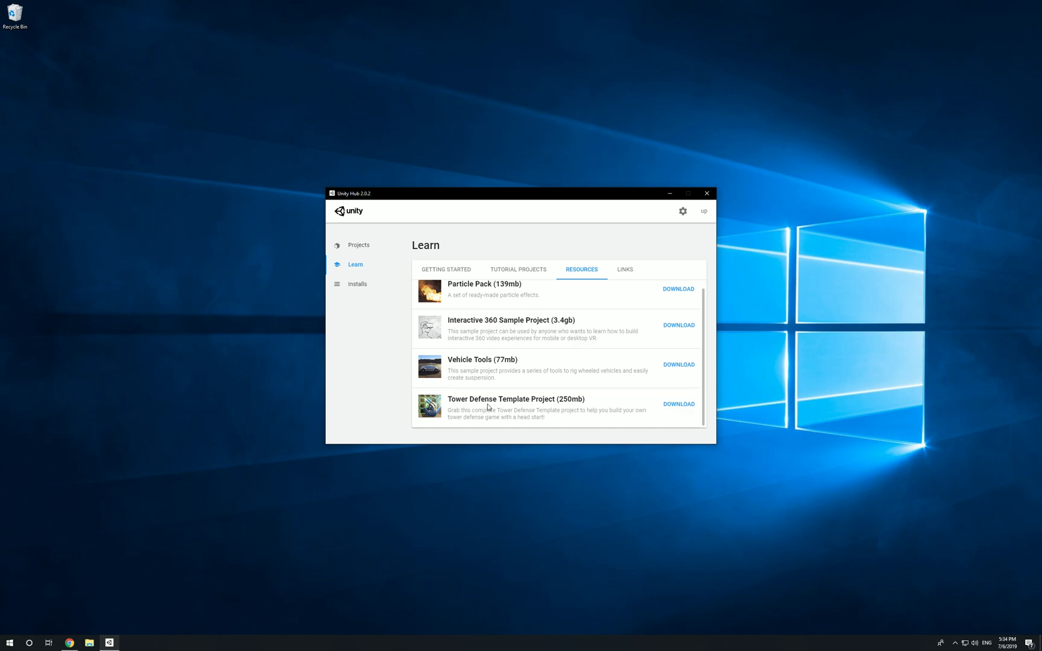
click(624, 276)
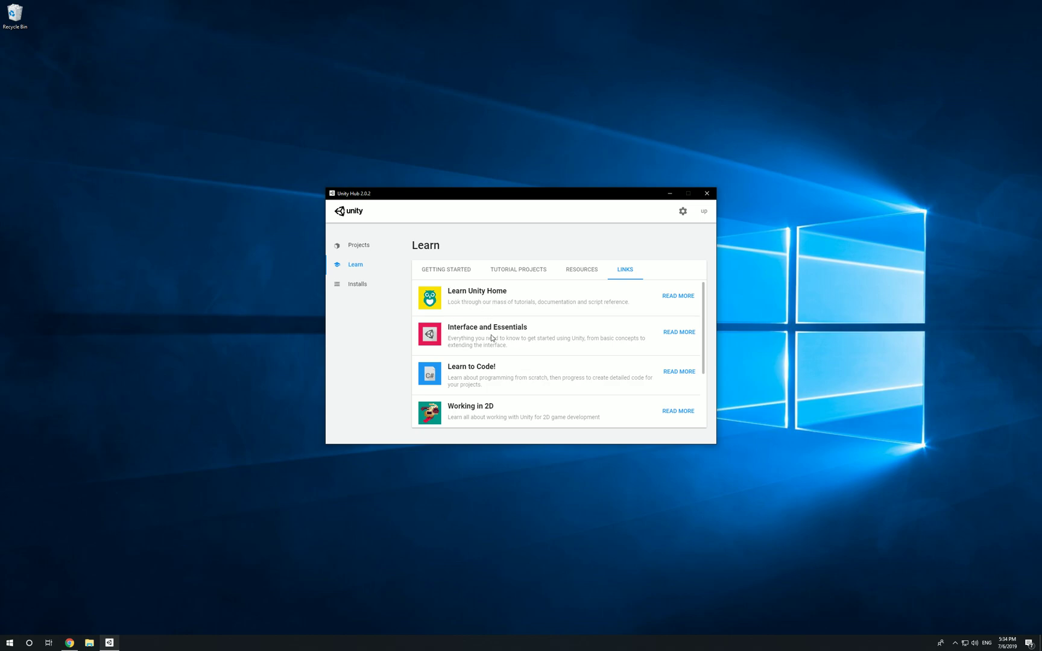
scroll(476, 374, down, 2)
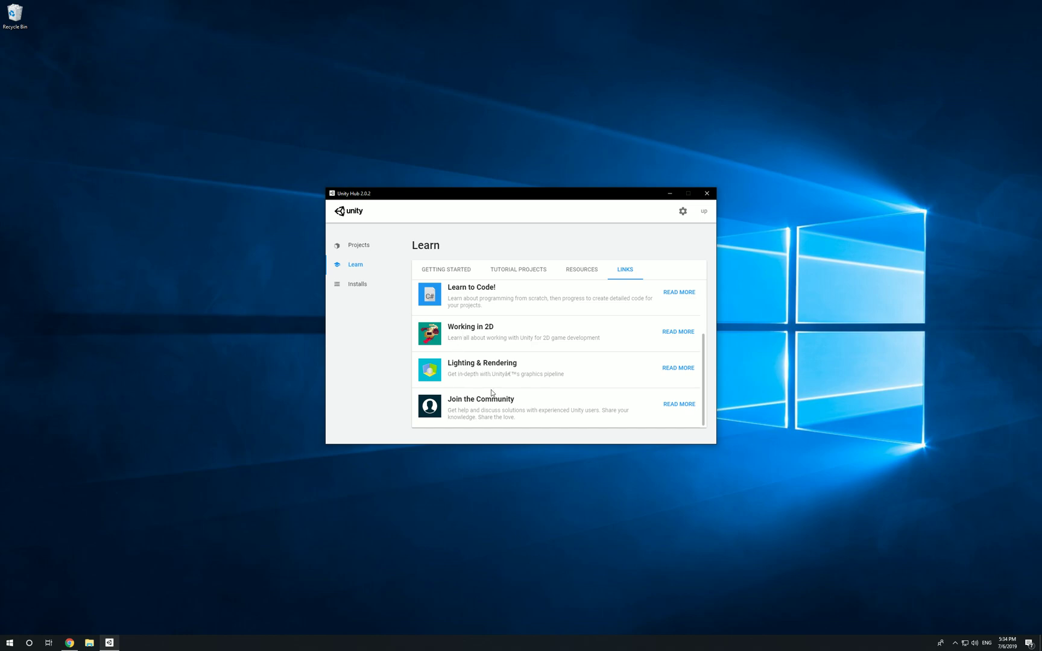
- From the Projects list, start a new project using Unity 2019.1.5f1
click(365, 245)
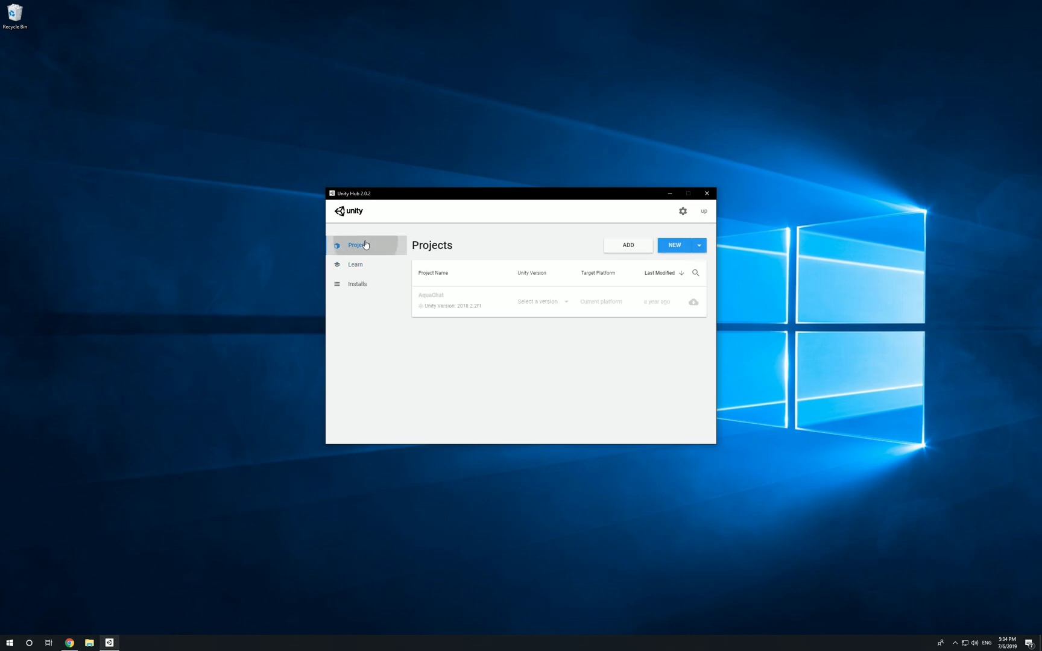
click(701, 245)
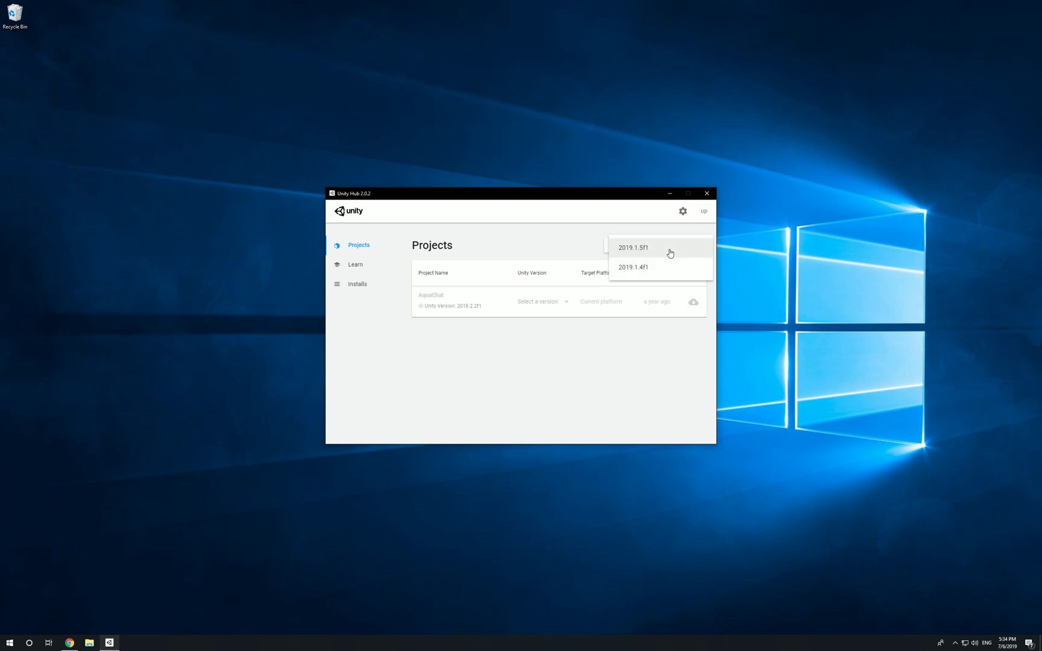
click(670, 252)
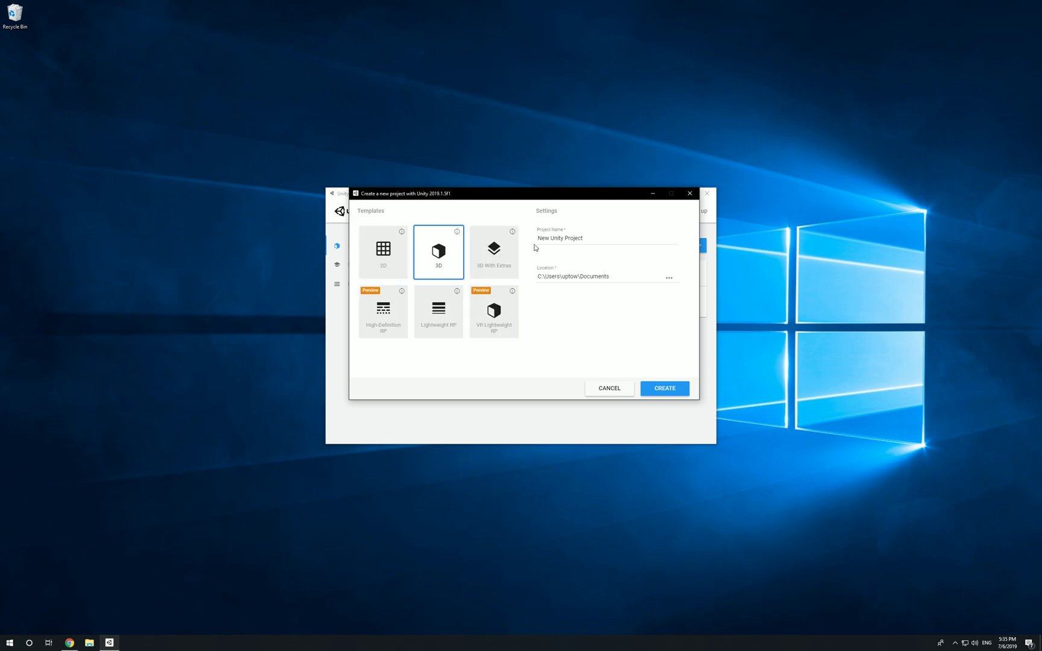
- Select the default project name and view the 3D With Extras template's info
drag(536, 239, 590, 240)
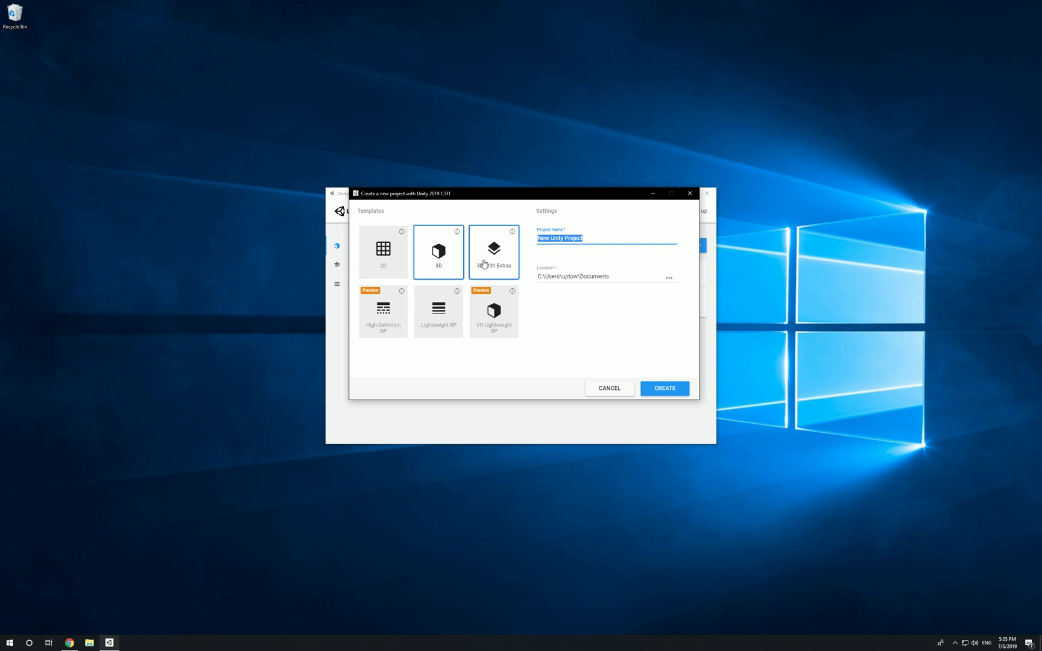
click(511, 235)
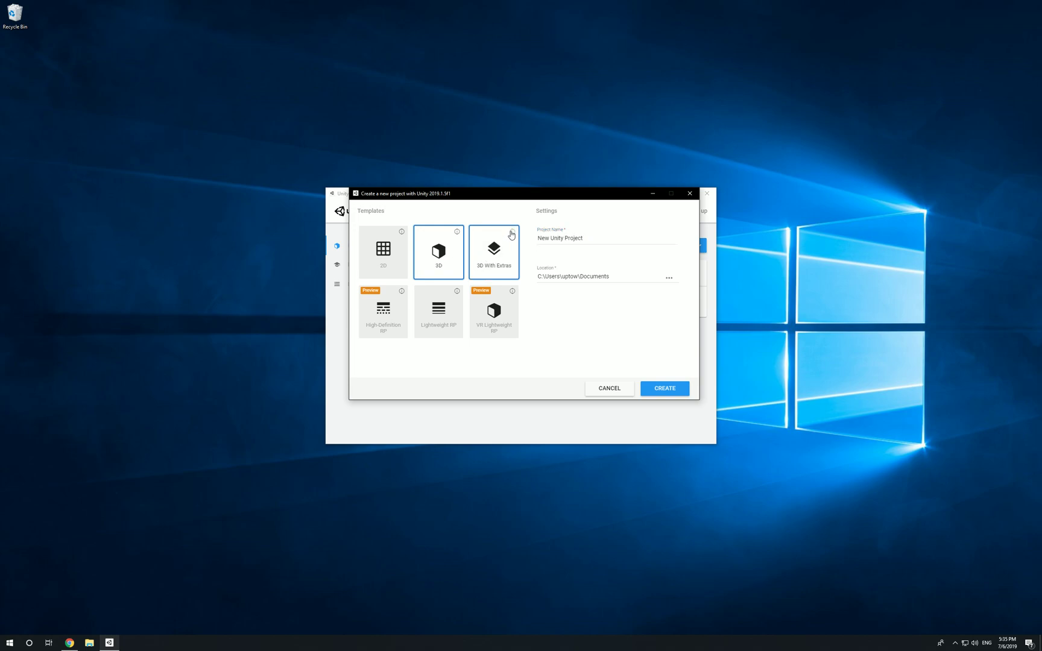
click(511, 234)
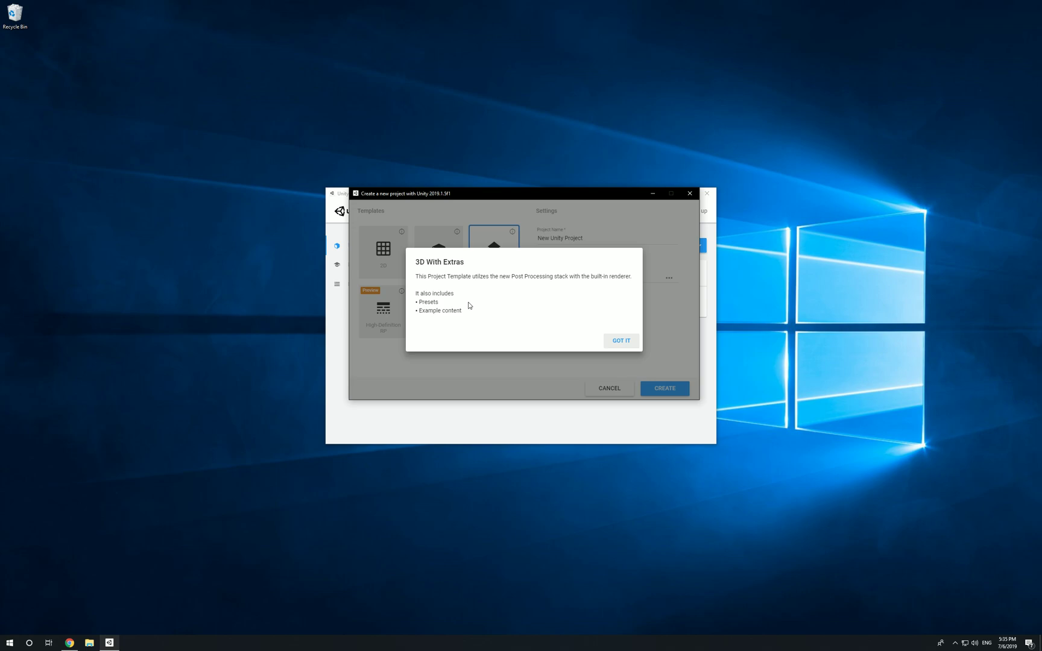
- Read and dismiss the High-Definition RP and Lightweight RP template descriptions
click(617, 340)
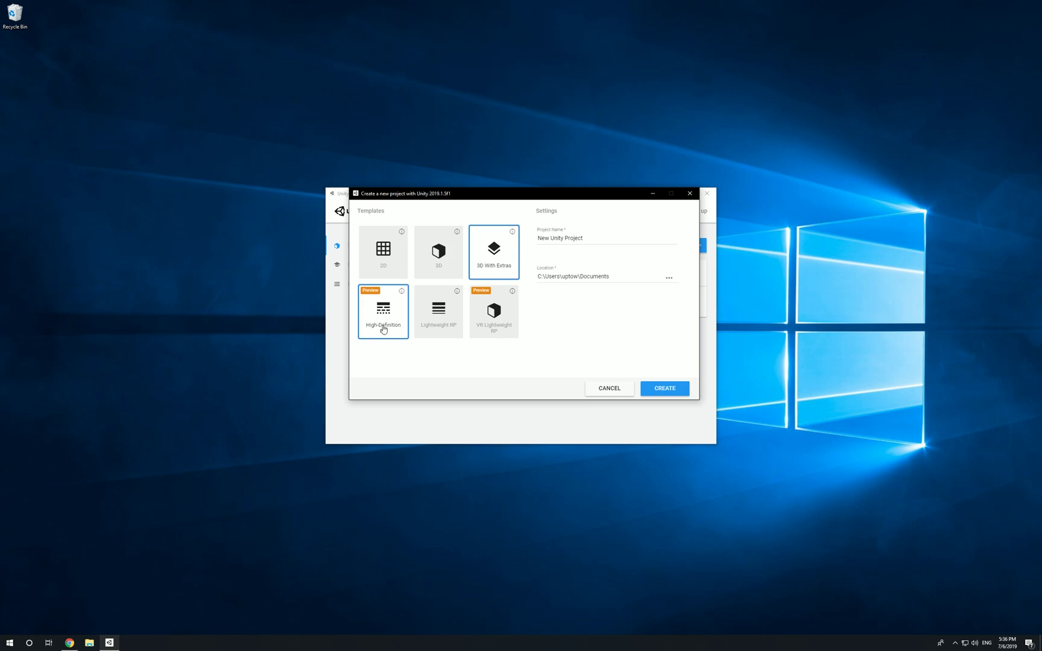
click(401, 292)
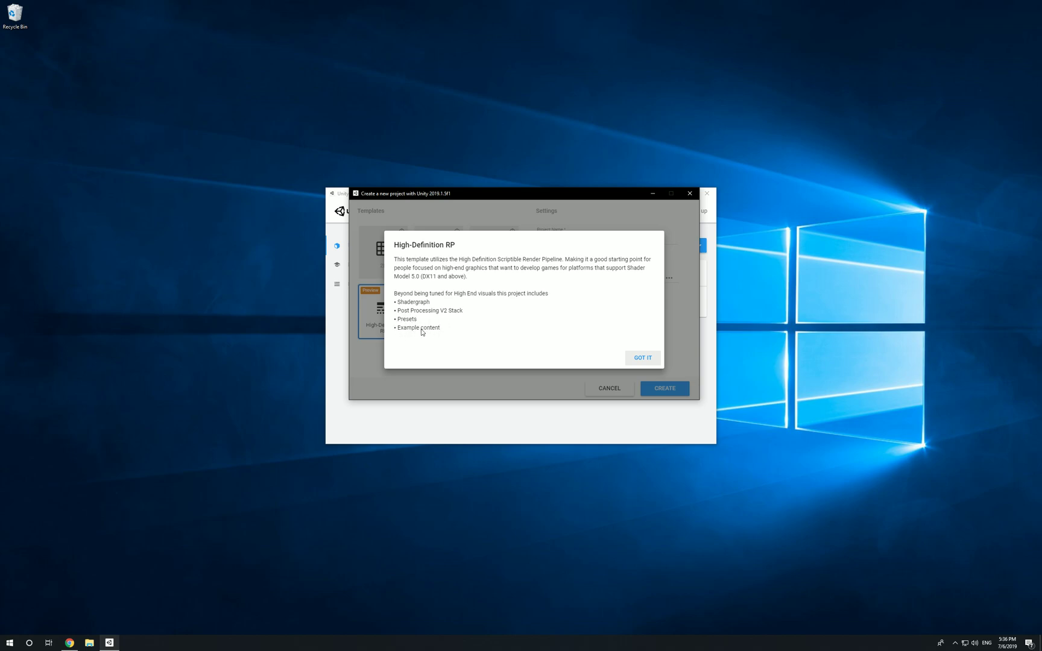
click(643, 359)
click(459, 305)
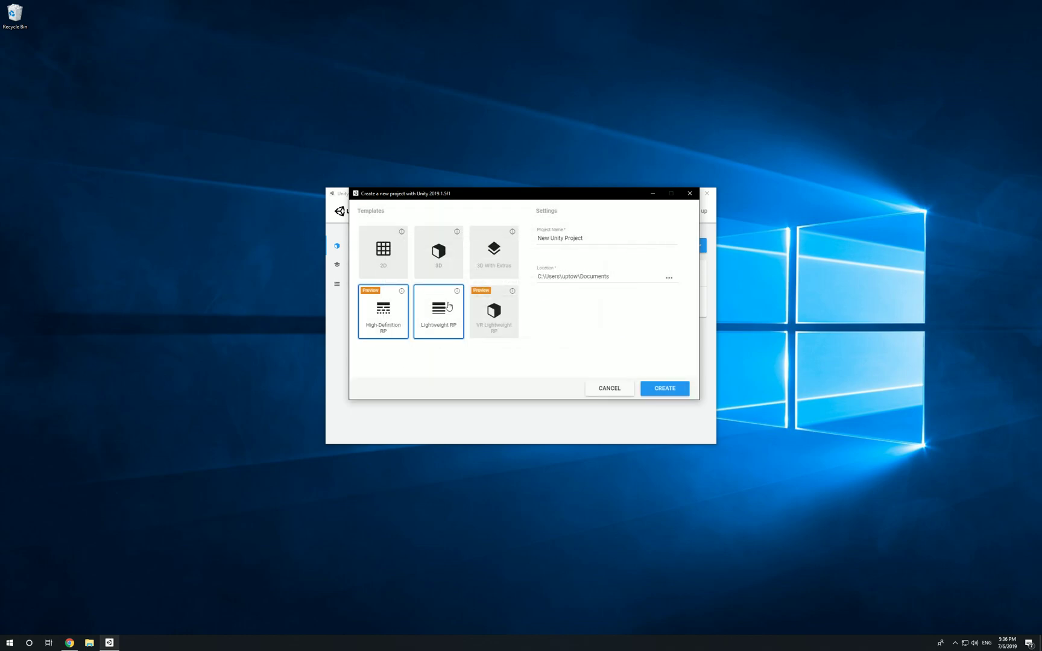
click(457, 292)
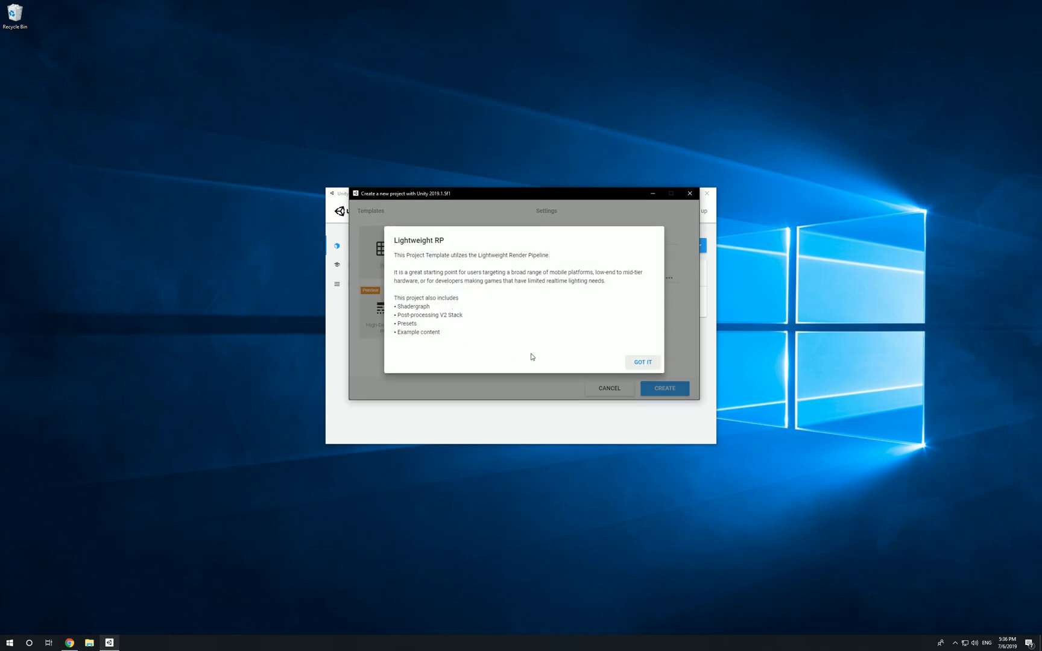
click(642, 362)
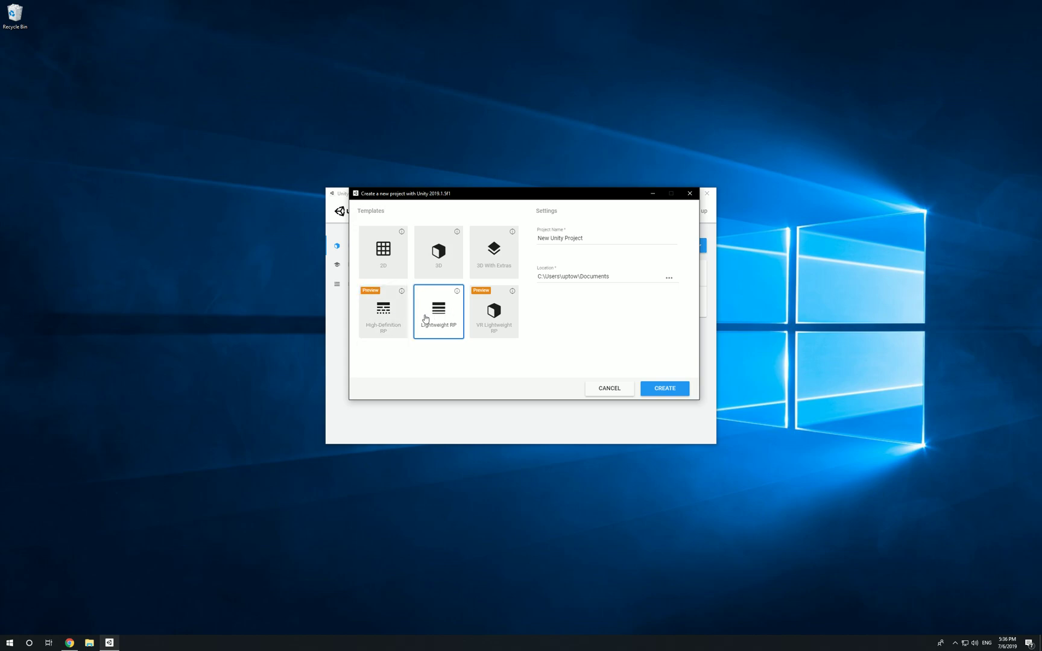
- Choose the 3D template, name the project 'Uptown_tutorial' and create it
click(449, 251)
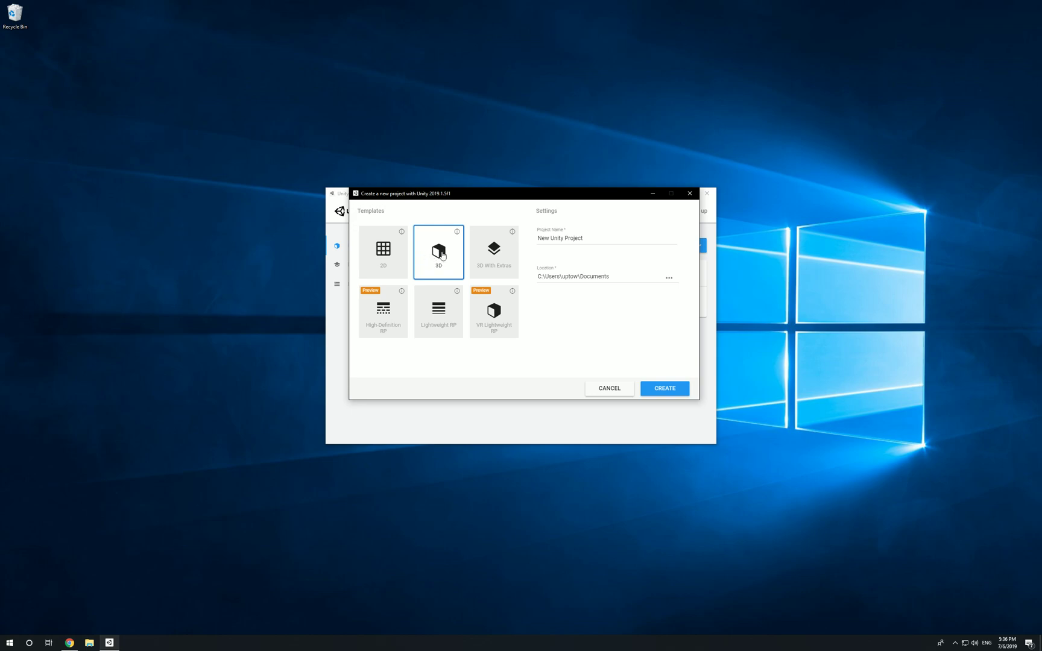
drag(599, 242, 501, 241)
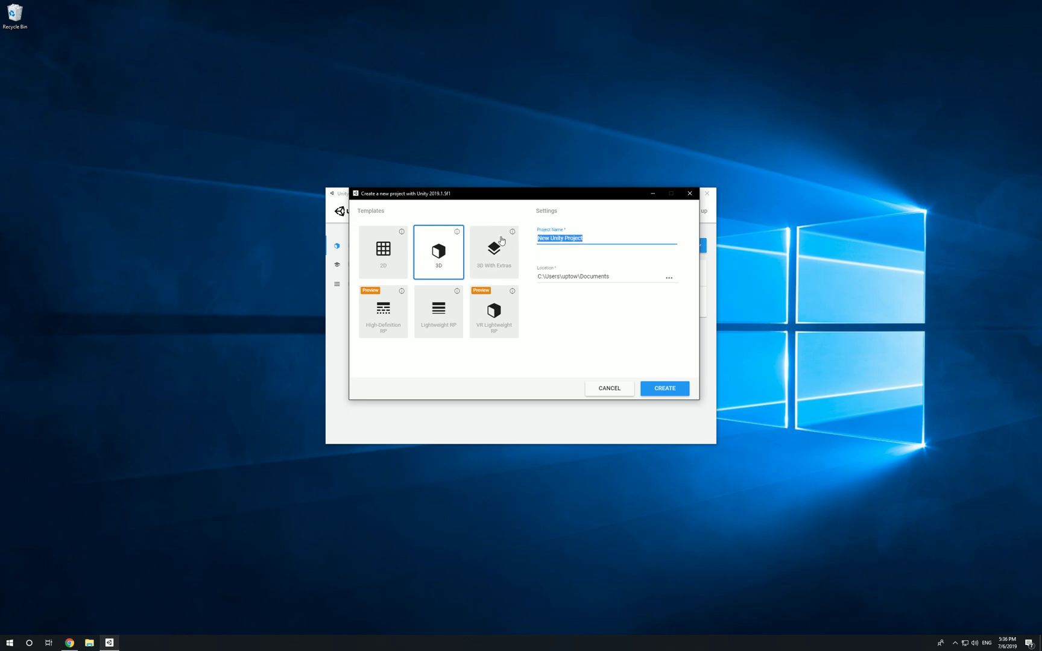
text(Uptown_tutorial)
click(666, 389)
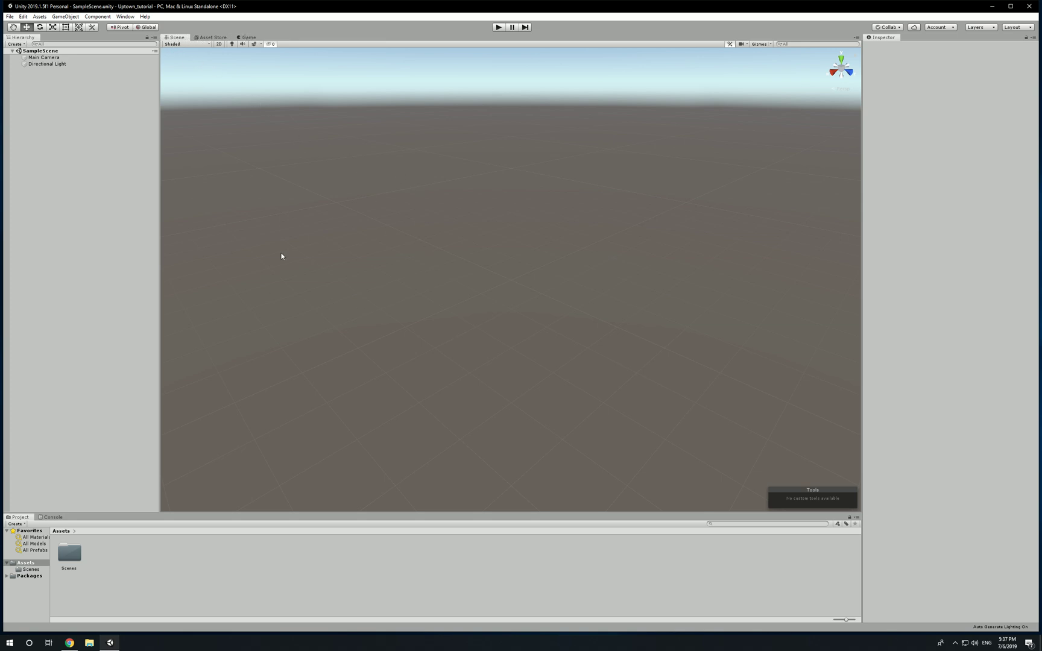
- Open the Asset Store tab once the Uptown_tutorial project has loaded
click(210, 38)
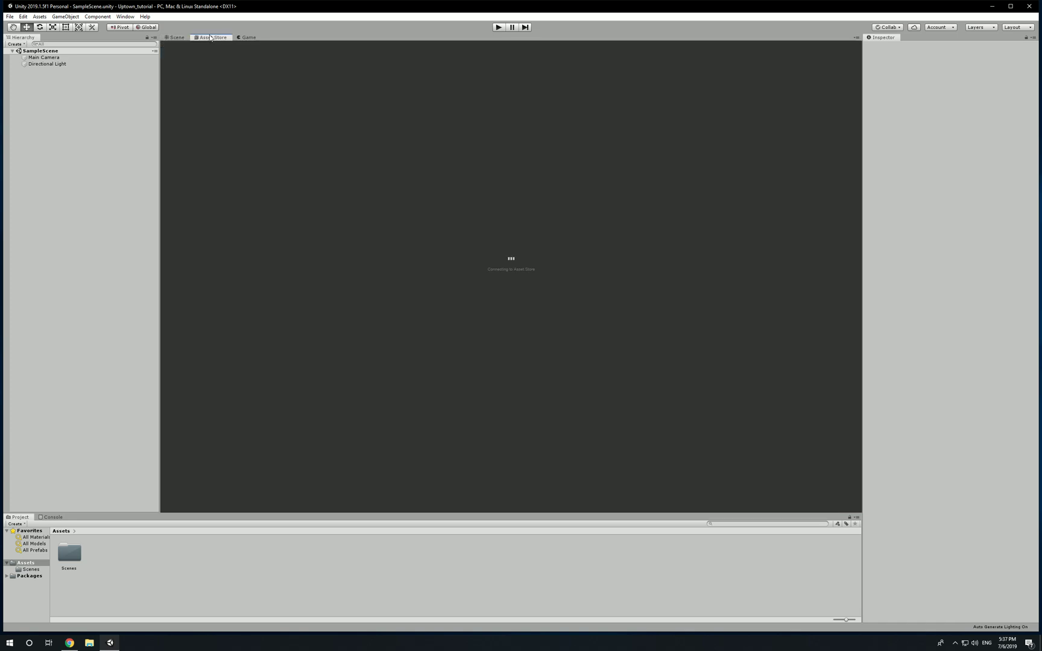
- Check the Game view, then return to the Asset Store tab
click(246, 38)
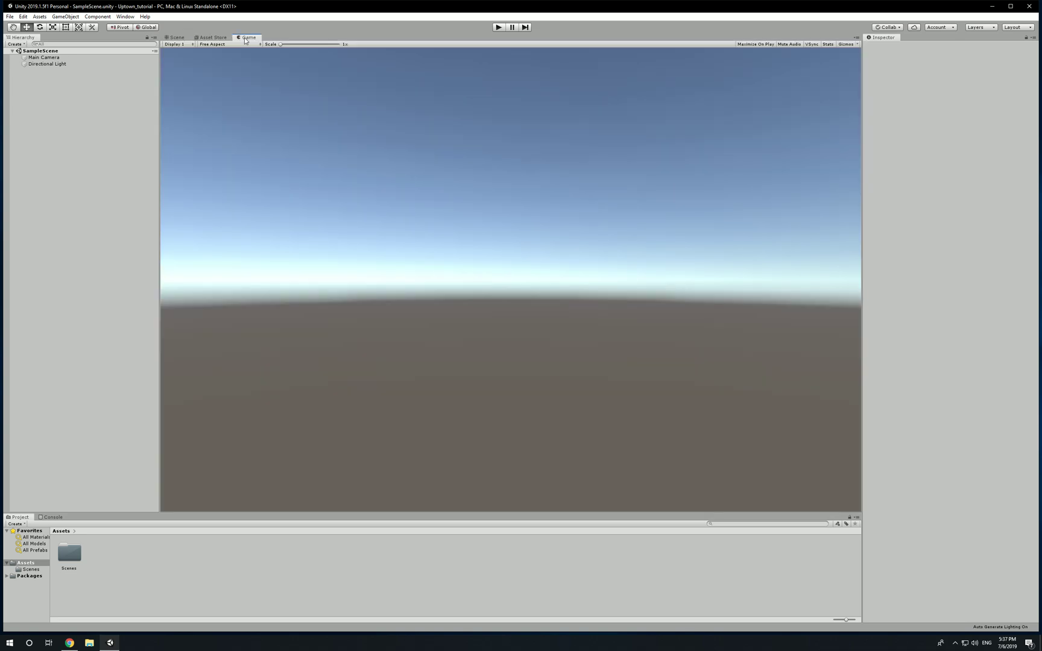
click(212, 37)
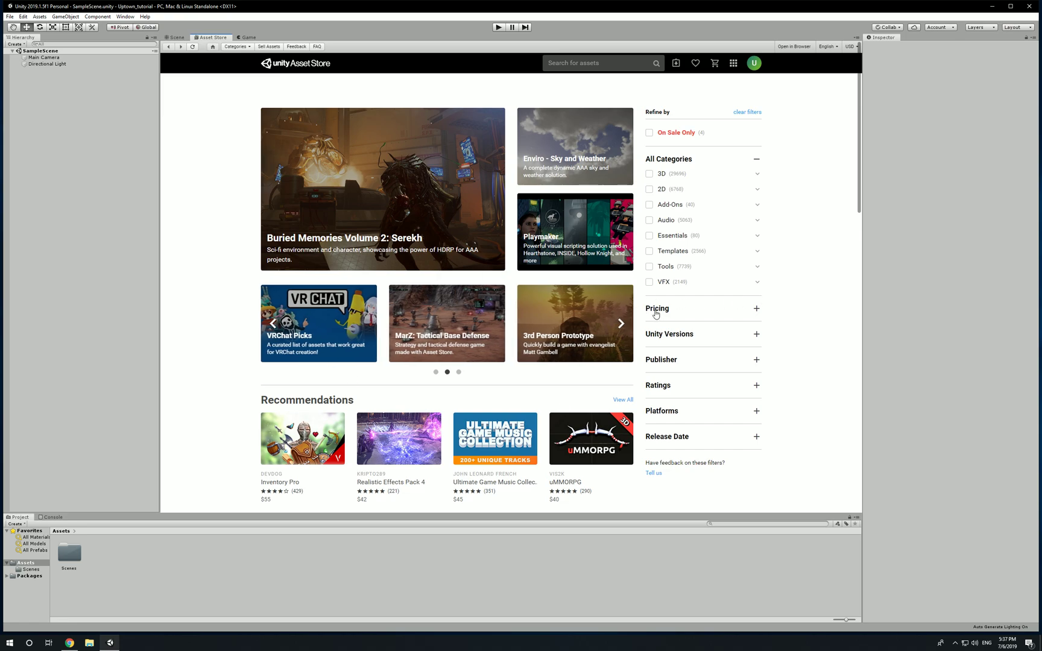
- Filter the Asset Store listing by Pricing to show only Free Assets
click(757, 310)
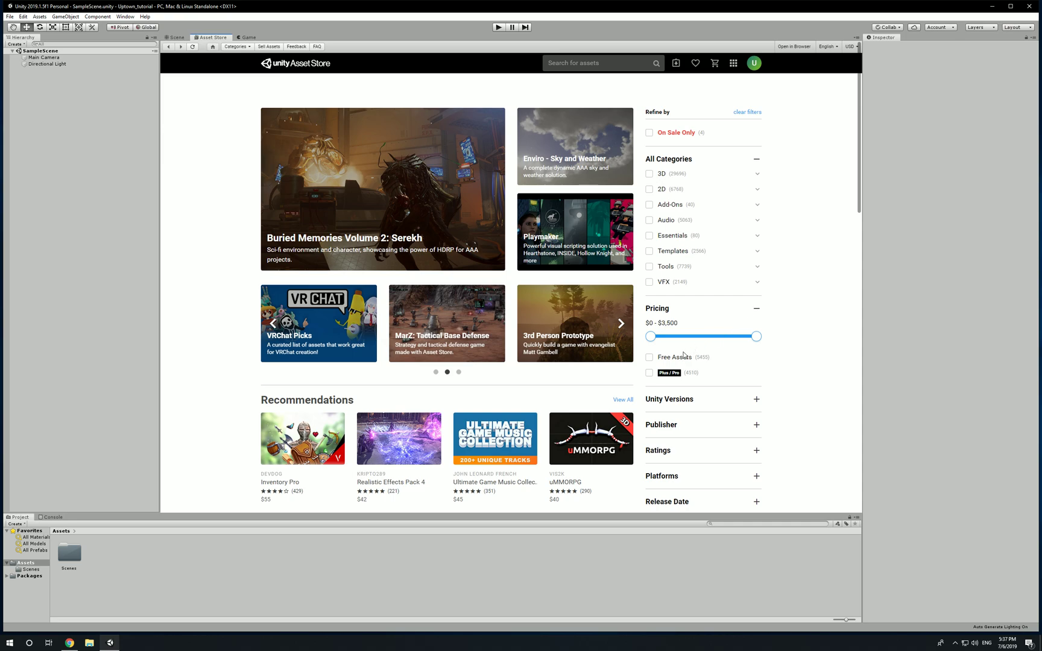
click(650, 358)
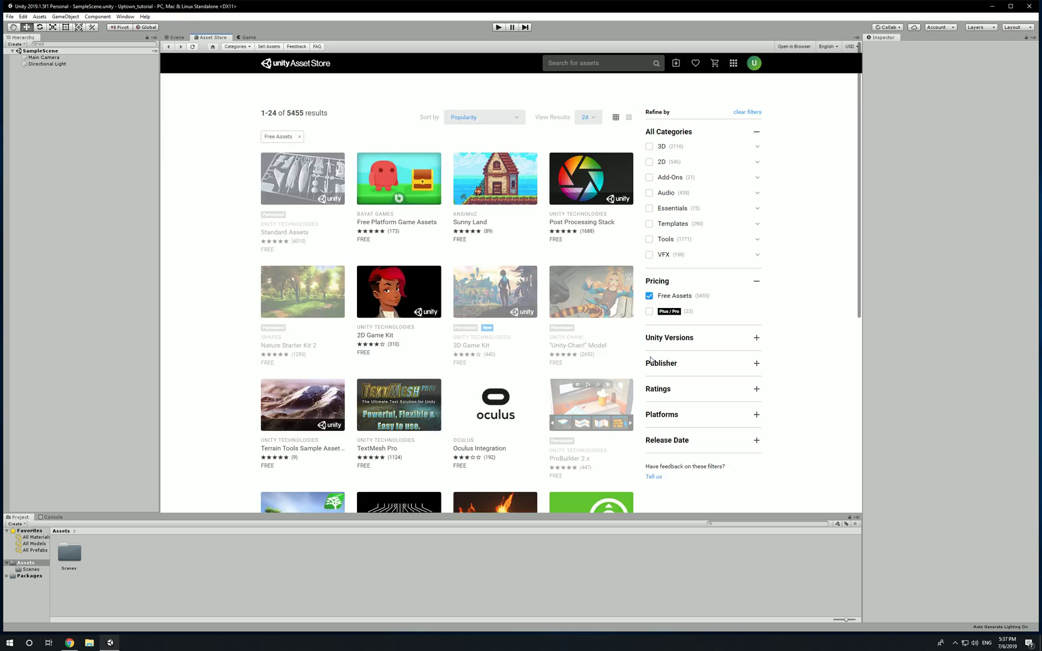
scroll(422, 353, down, 3)
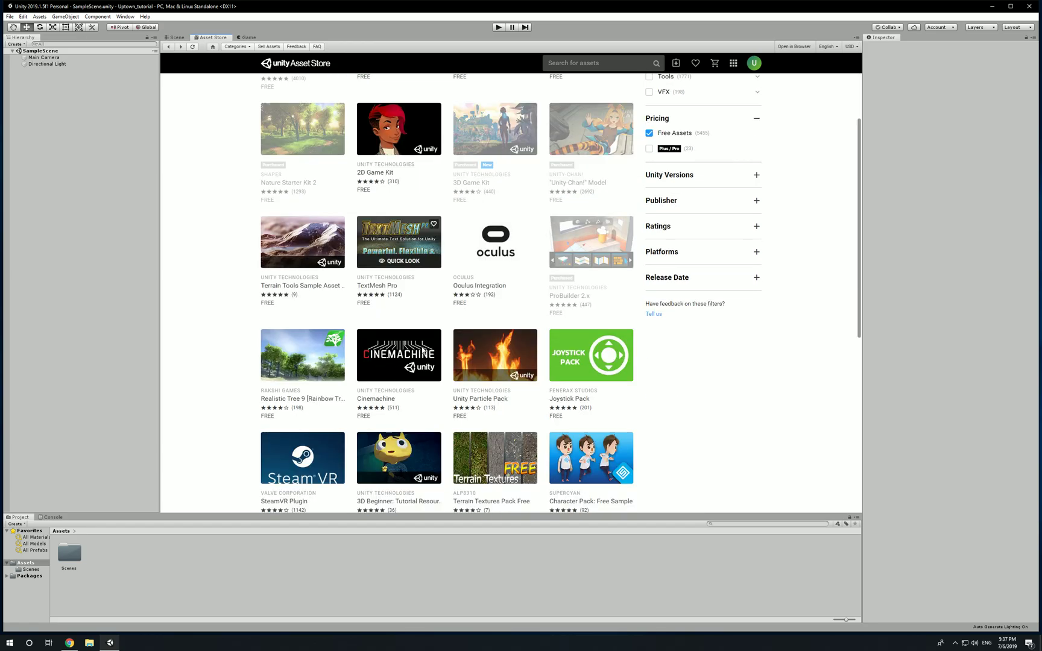
scroll(423, 351, down, 4)
scroll(421, 347, up, 7)
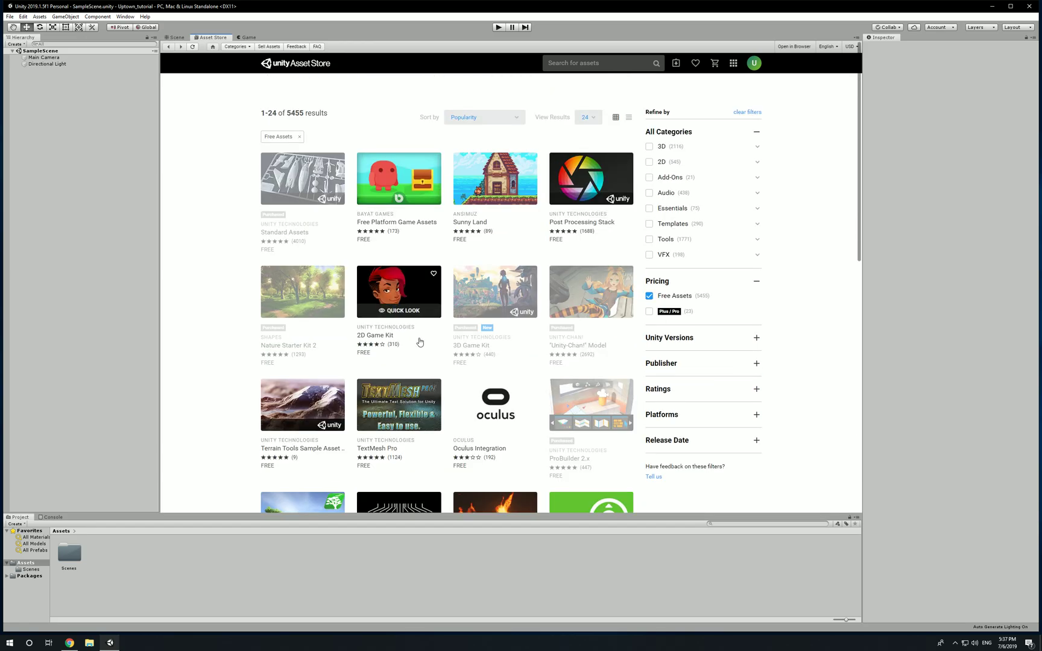
- Search the store for 'rock' and toggle the Free Assets filter off and back on
click(567, 66)
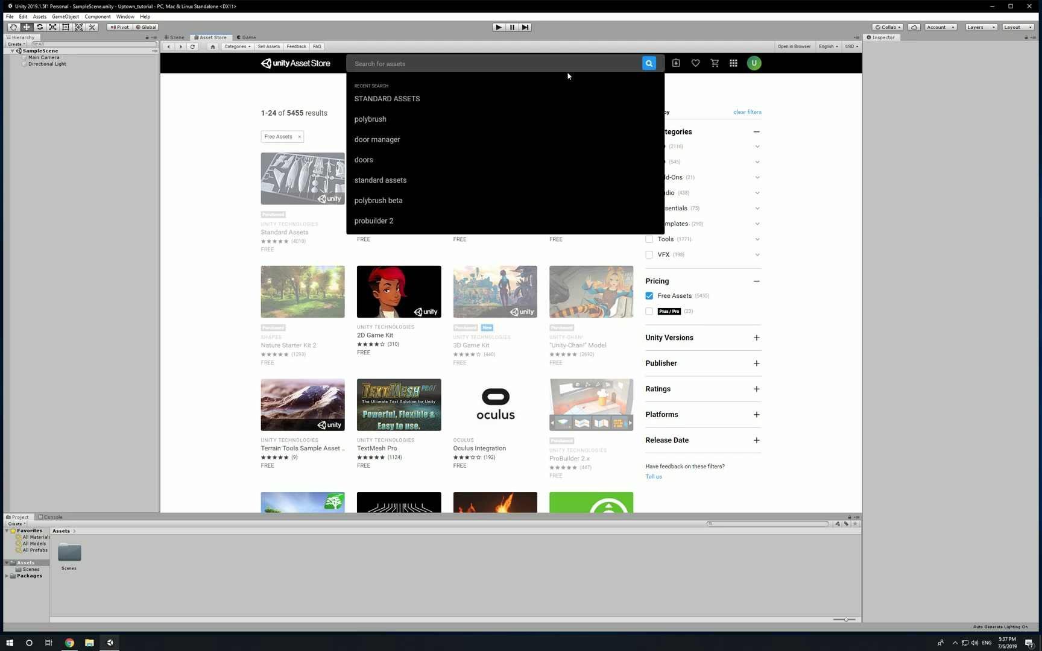
text(rock)
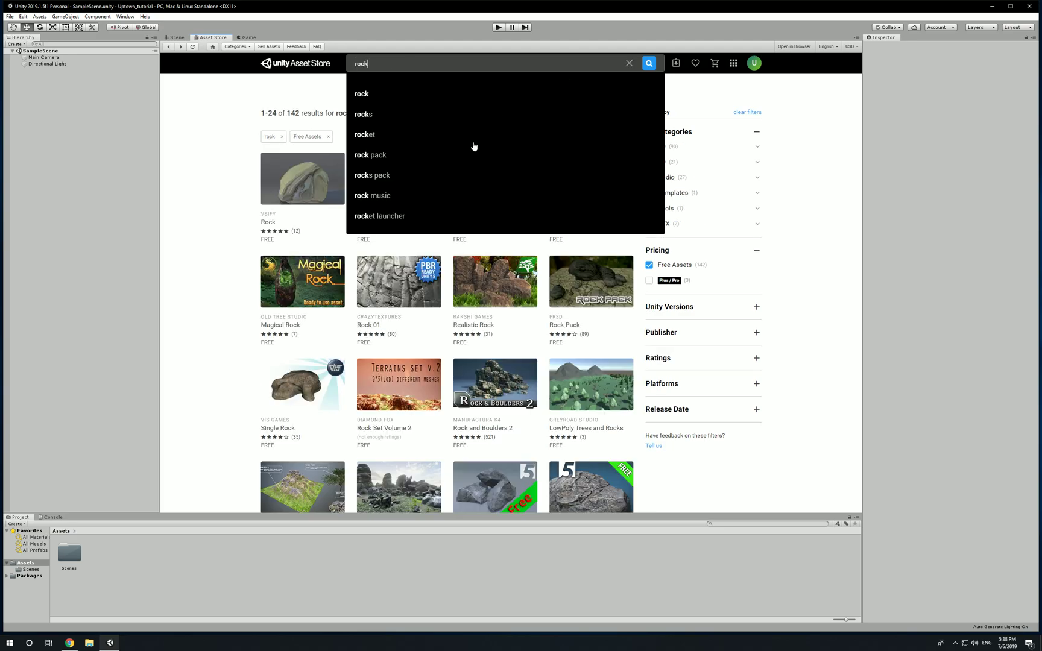
key(Return)
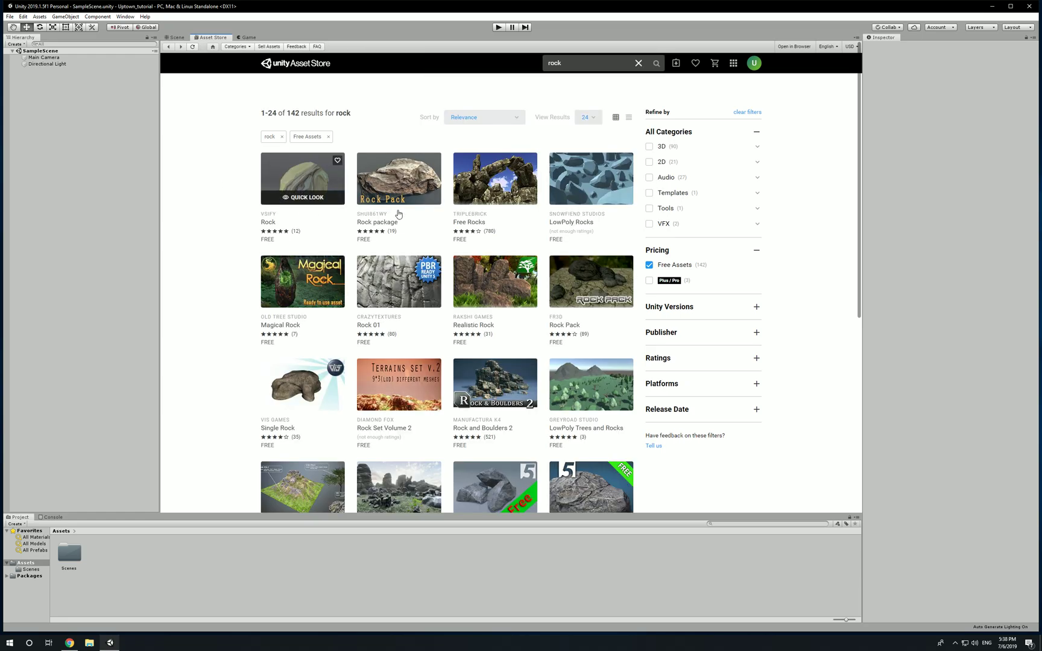
scroll(495, 392, down, 3)
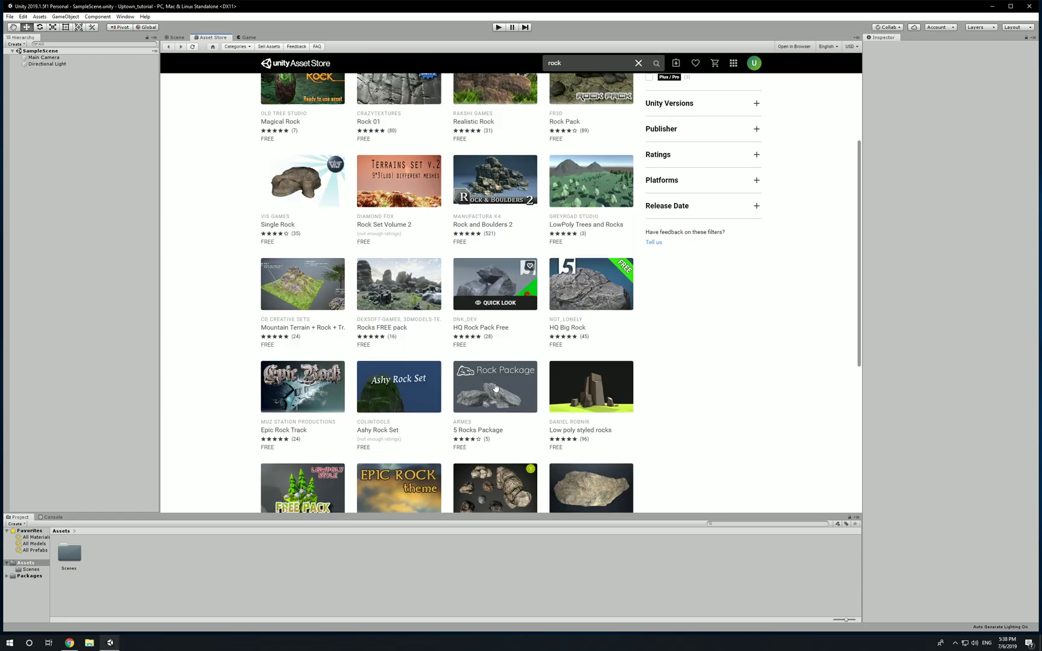
scroll(496, 388, down, 3)
scroll(496, 388, up, 6)
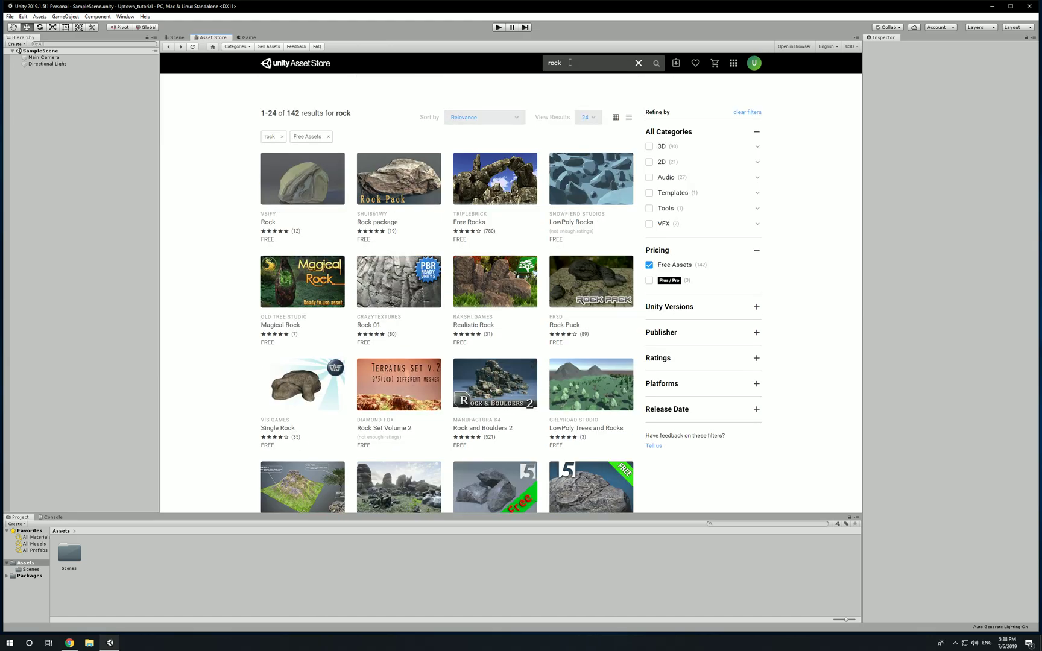
click(569, 63)
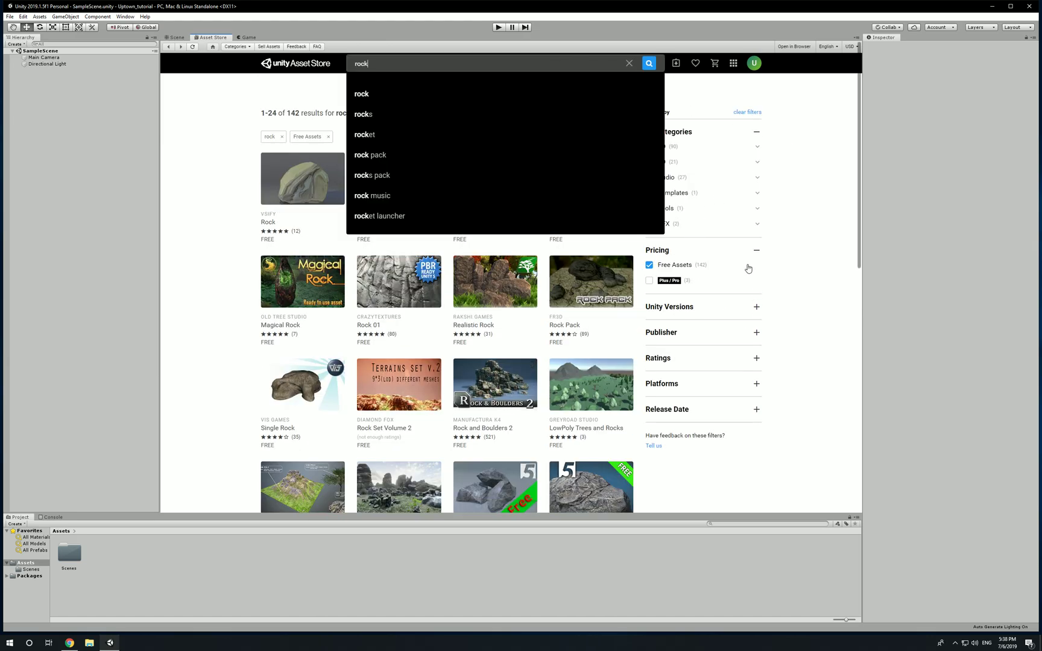
click(677, 266)
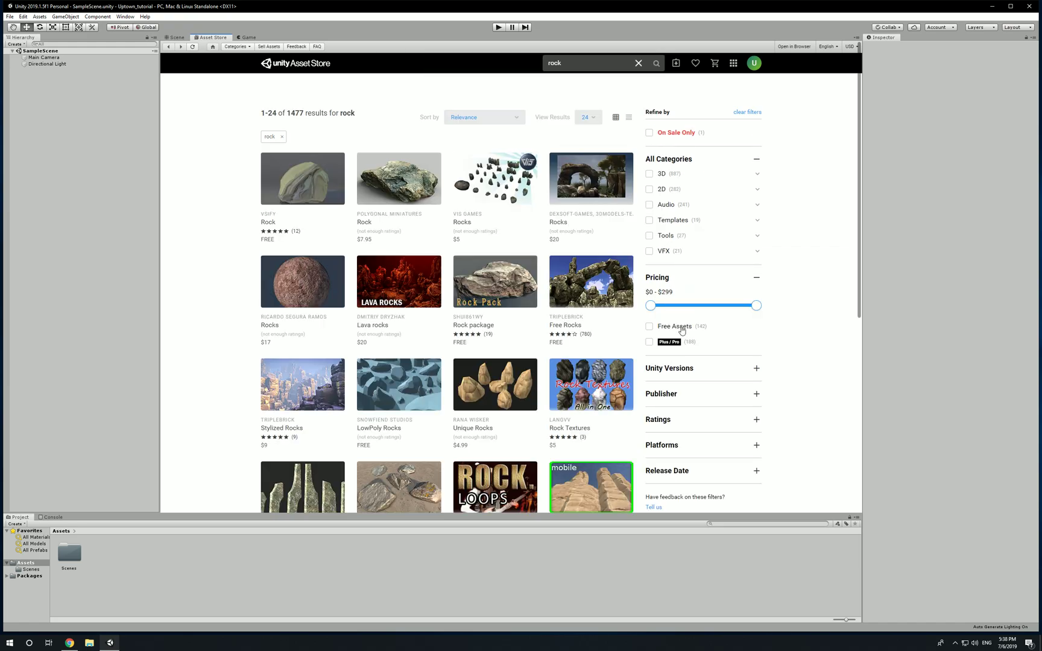
click(681, 329)
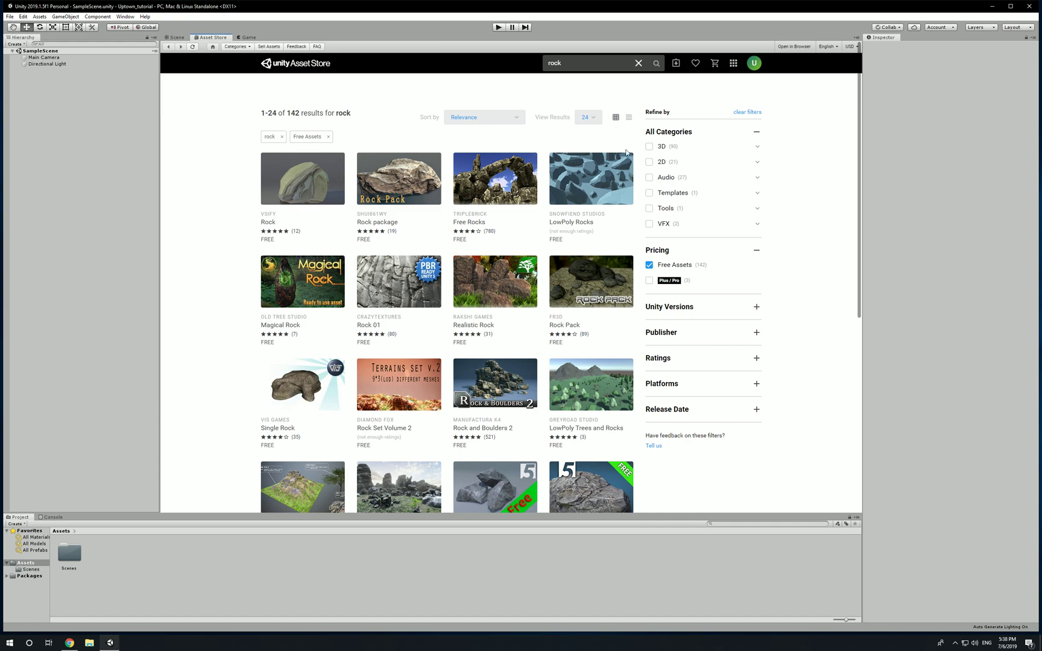
- Clear the 'rock' search query and open the free Standard Assets package page
click(627, 63)
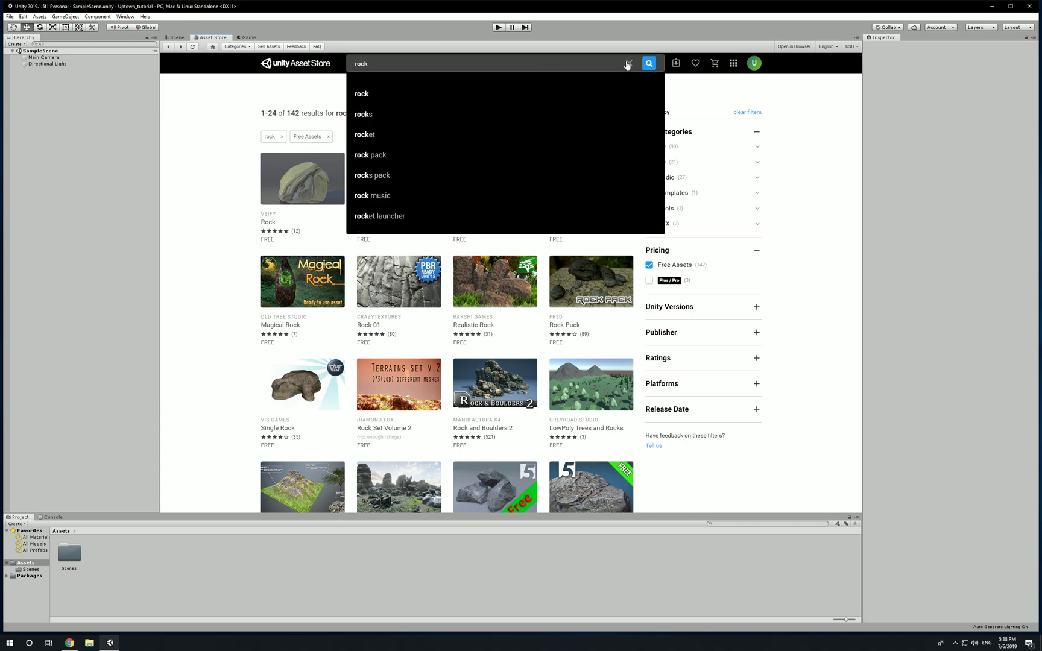
click(627, 63)
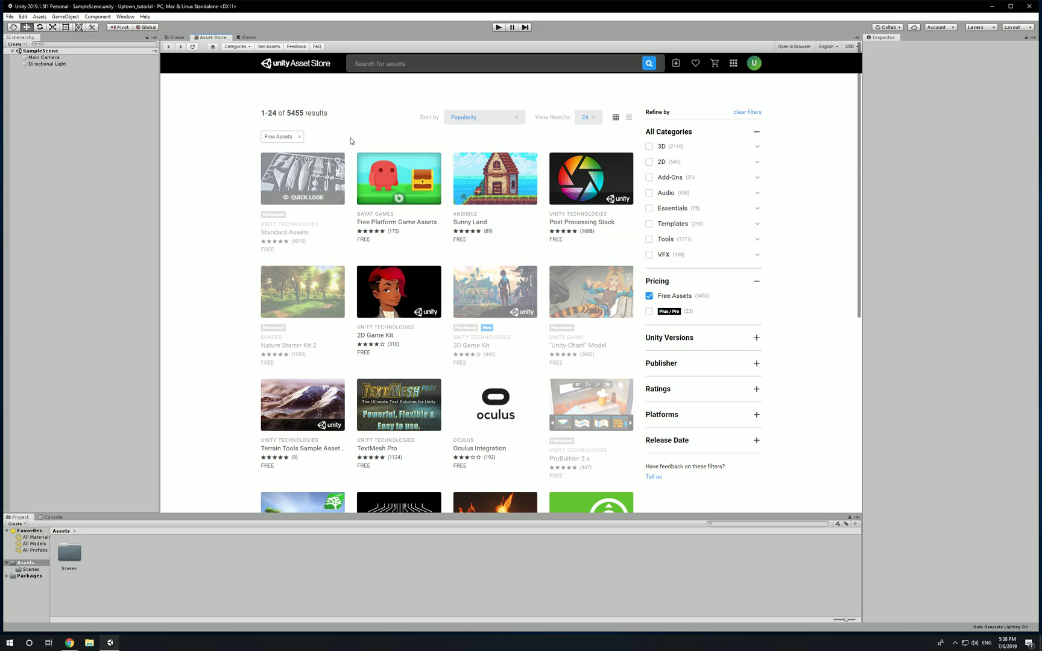
click(310, 181)
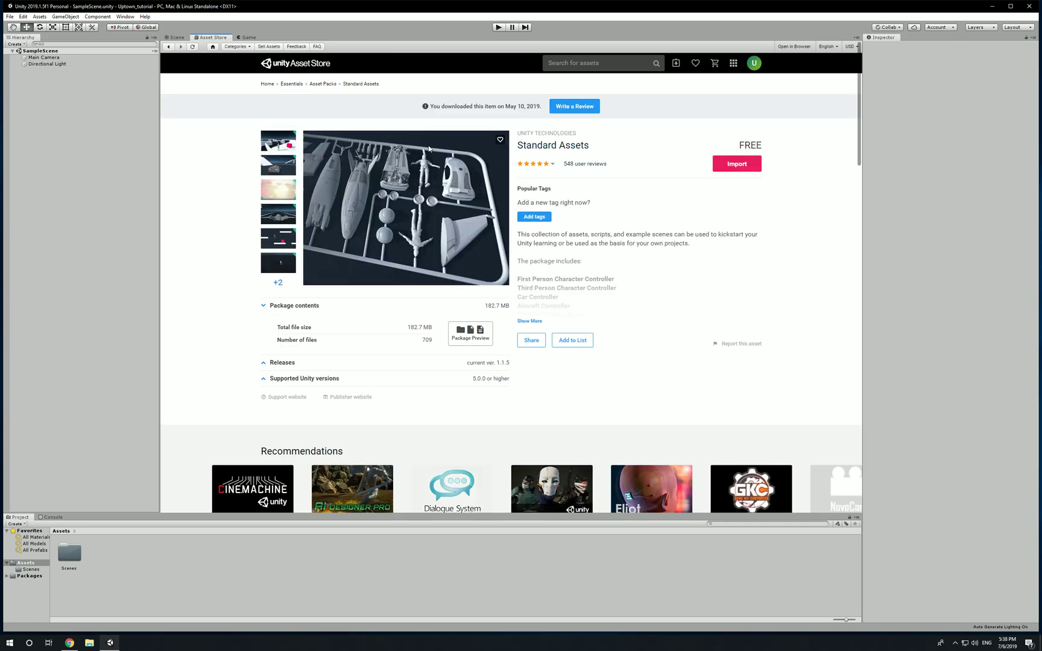
- Use Show More to reveal the full Standard Assets contents list, then clear the text selection
click(529, 322)
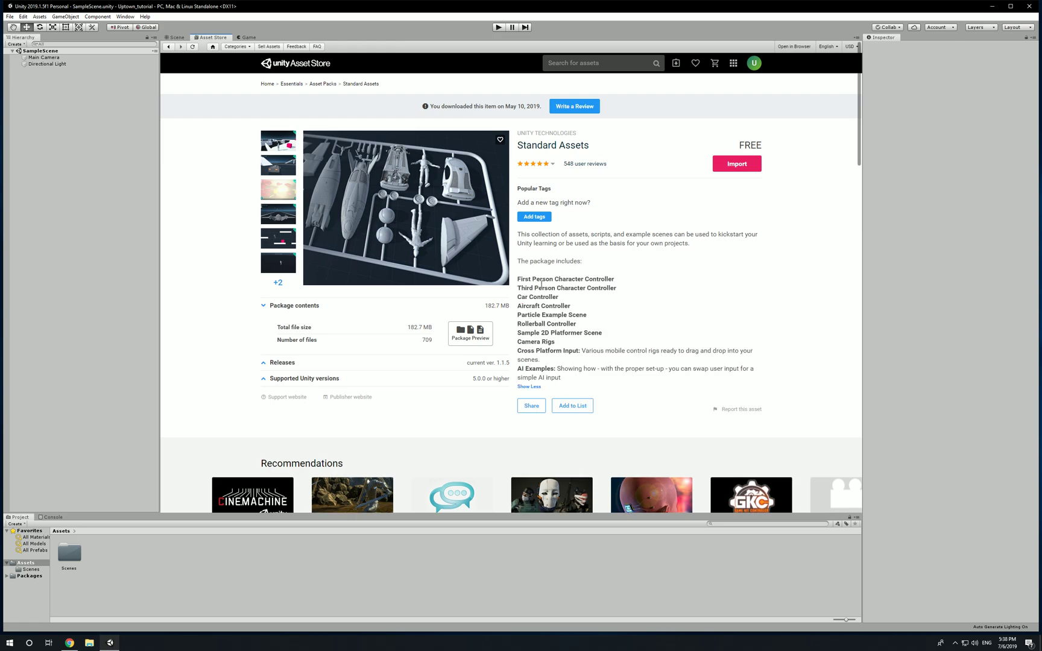
drag(518, 278, 525, 343)
drag(518, 279, 575, 353)
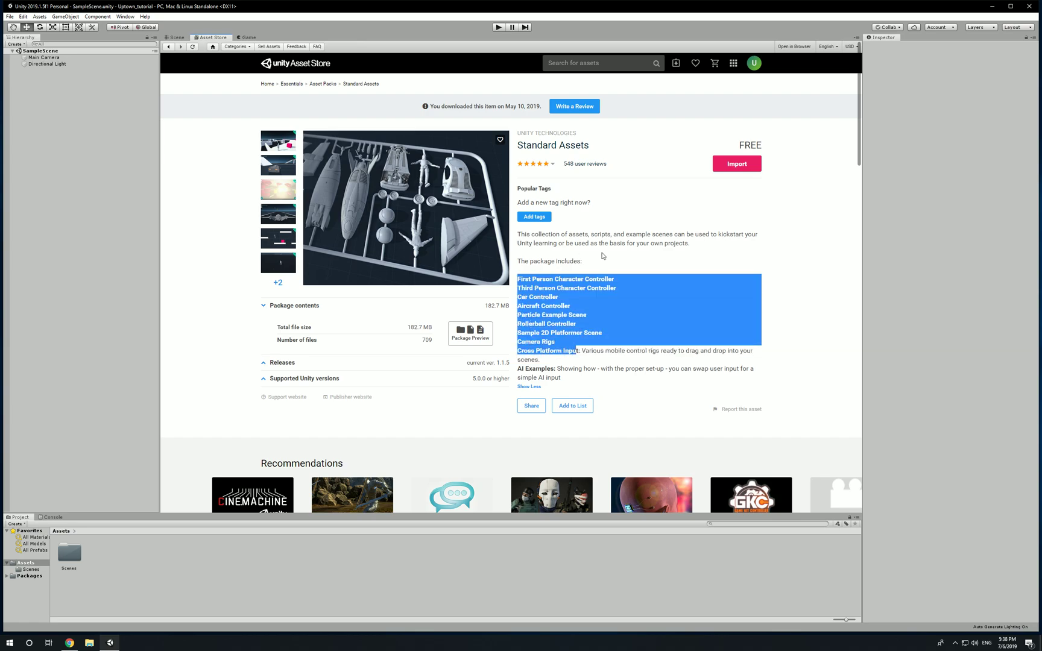
click(526, 280)
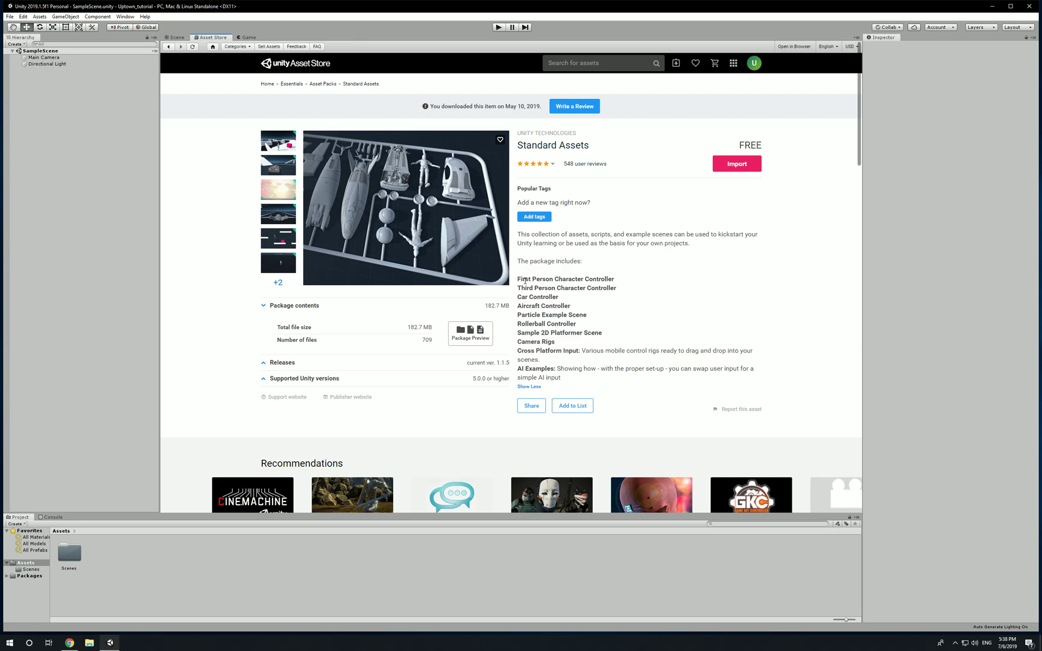
- Import every asset from the Standard Assets package, then select the new Standard Assets folder
click(734, 164)
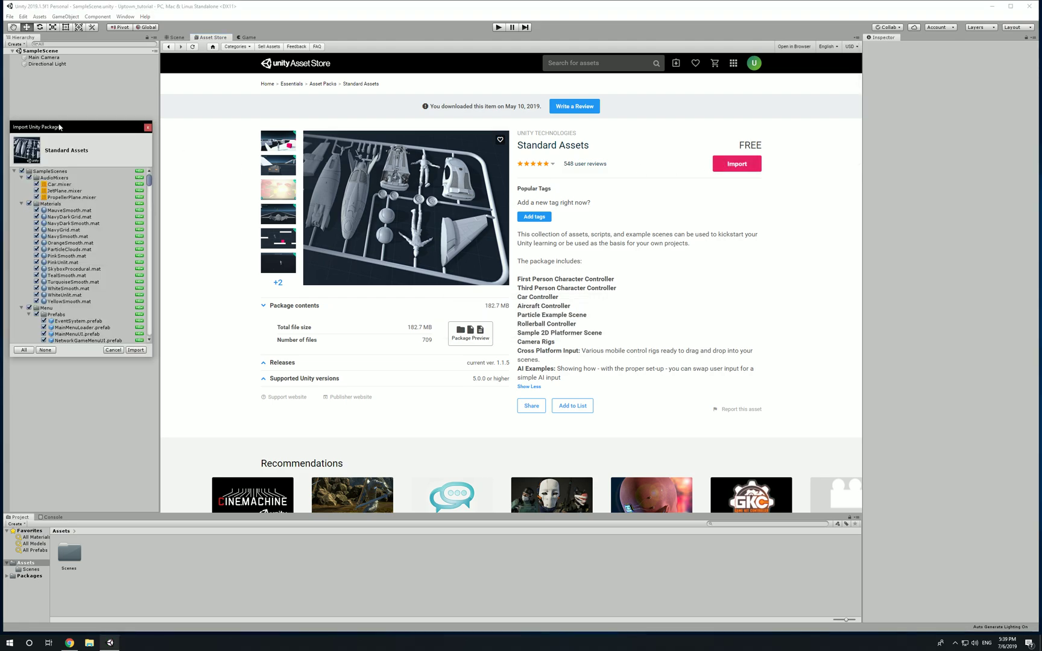
drag(60, 128, 263, 104)
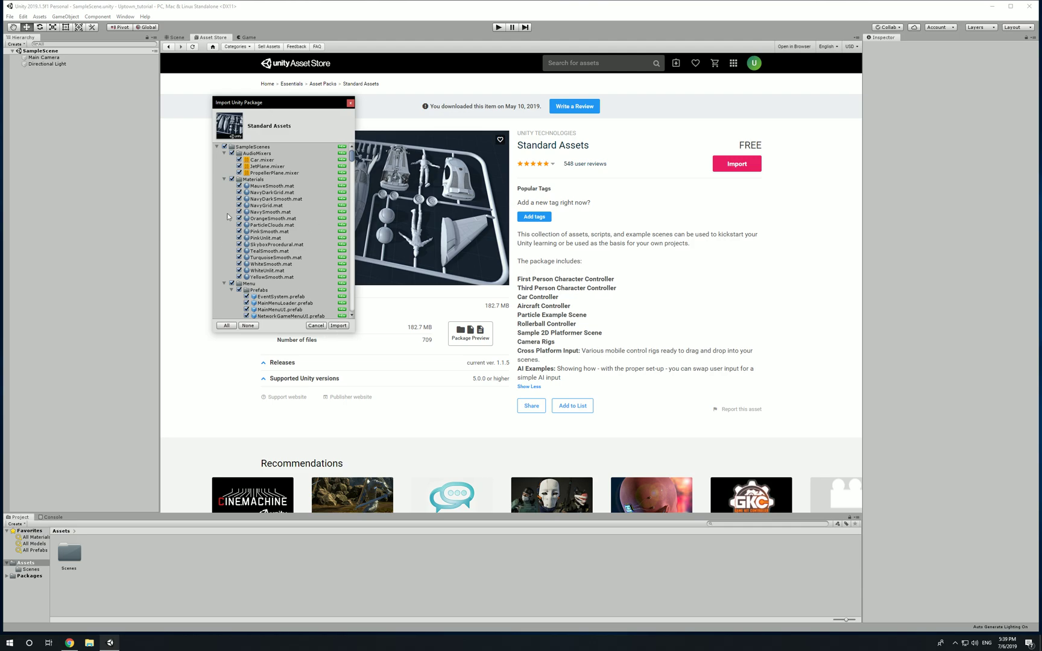
click(335, 326)
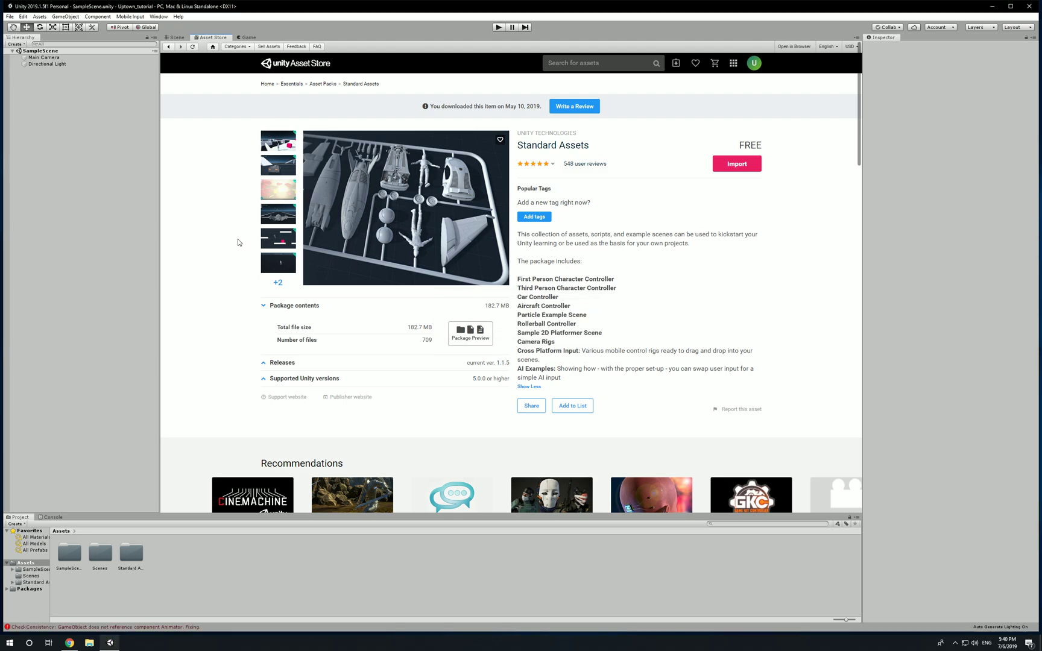
click(131, 553)
- Switch back to the Scene view and open the Standard Assets folder in the Project panel
click(176, 37)
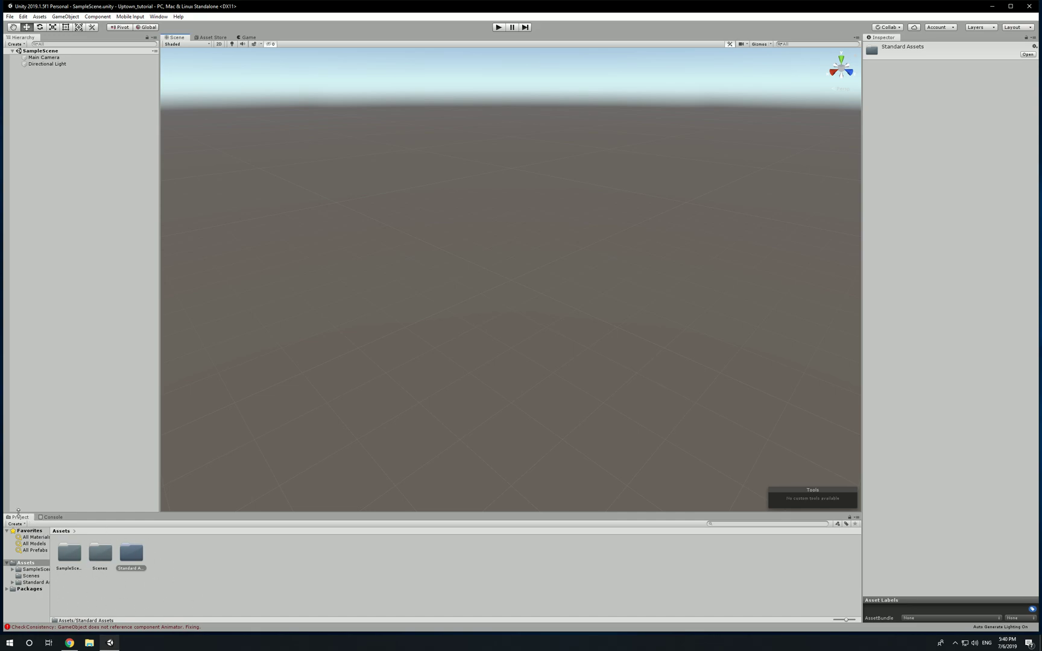
click(216, 576)
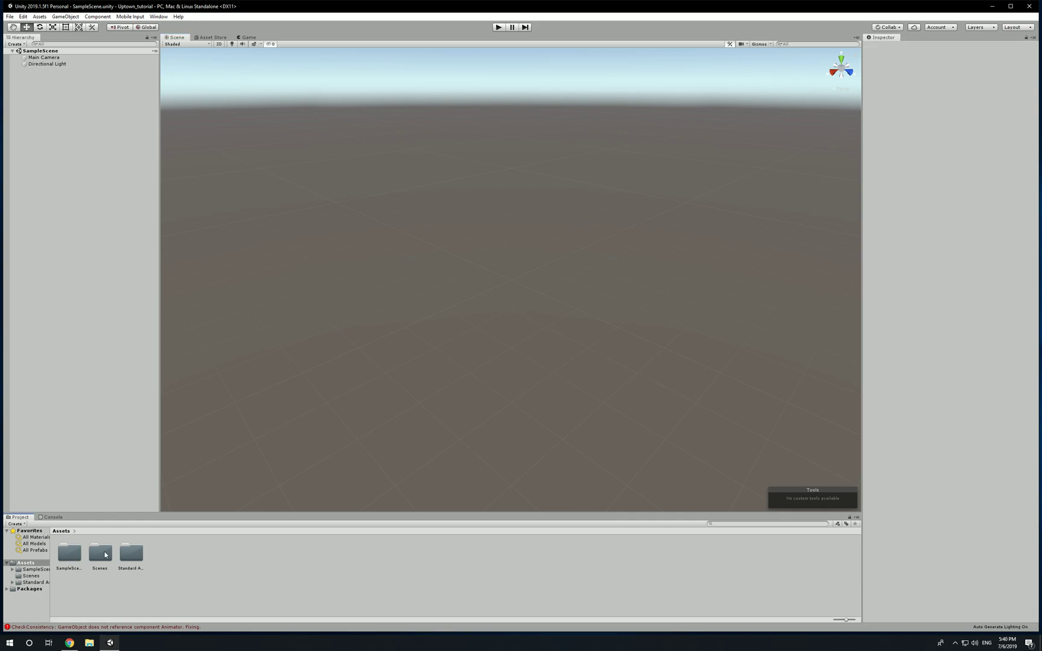
click(136, 555)
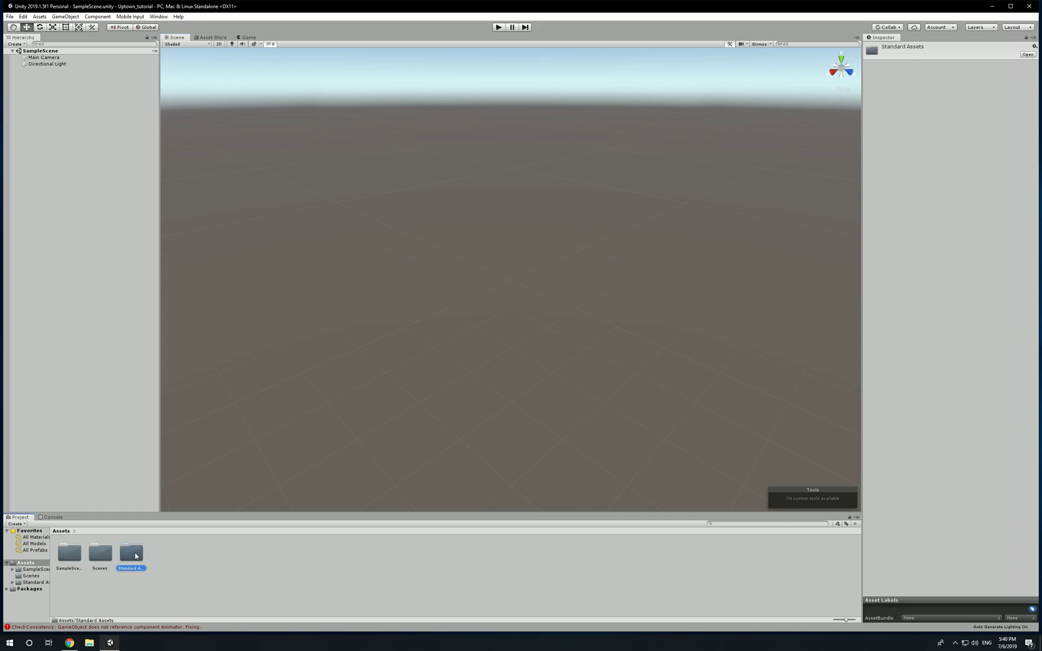
double_click(136, 556)
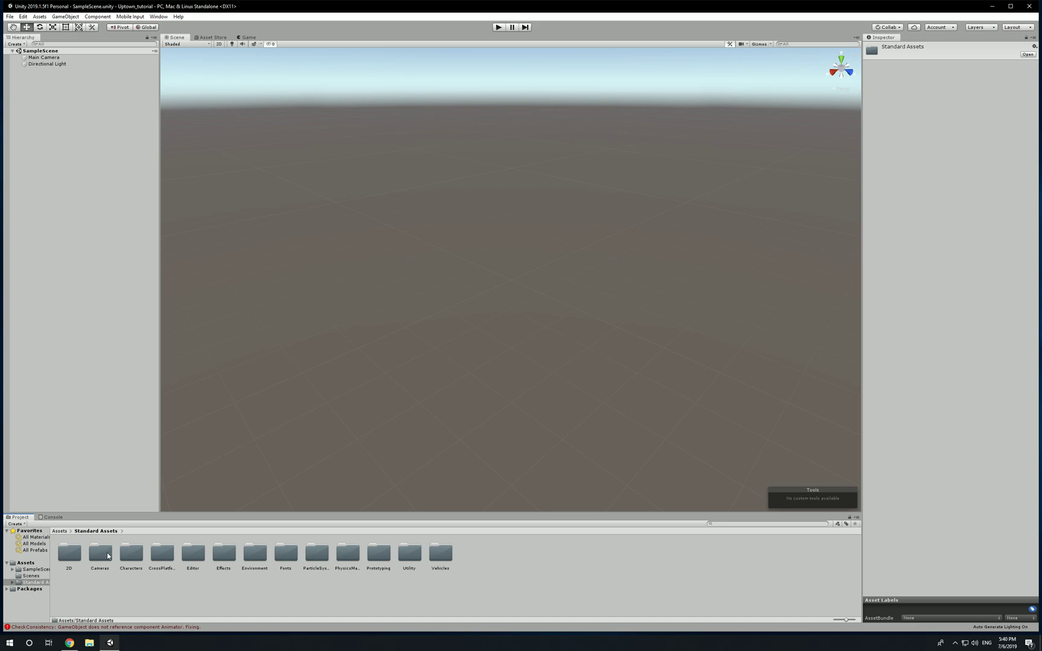
- Select each subfolder in turn, from Characters through Prototyping and Utility to Vehicles
click(132, 559)
click(163, 553)
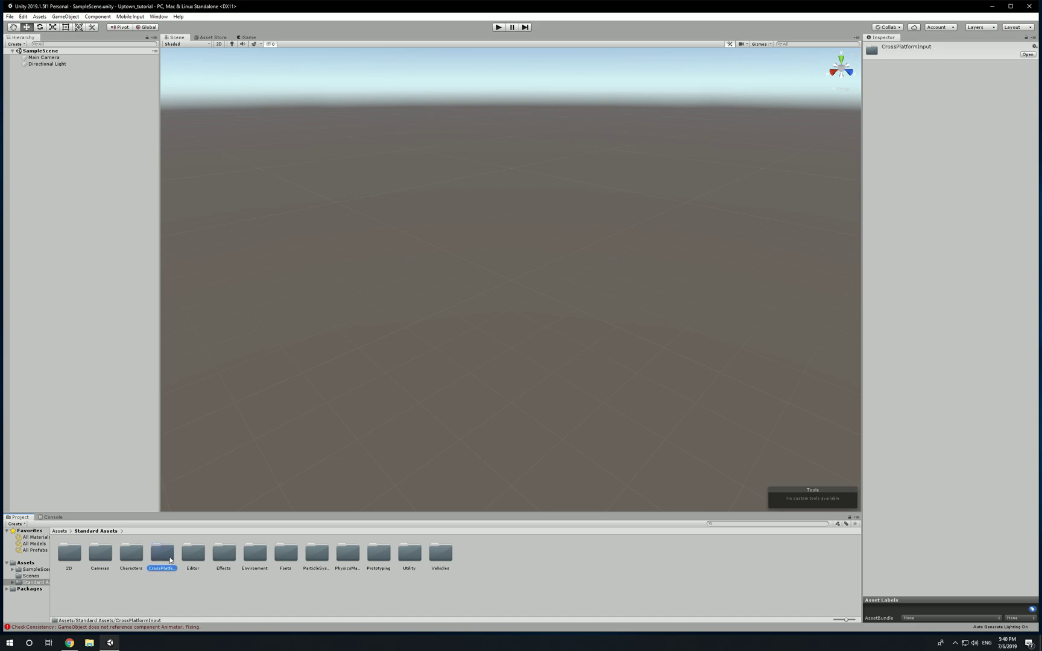
click(193, 554)
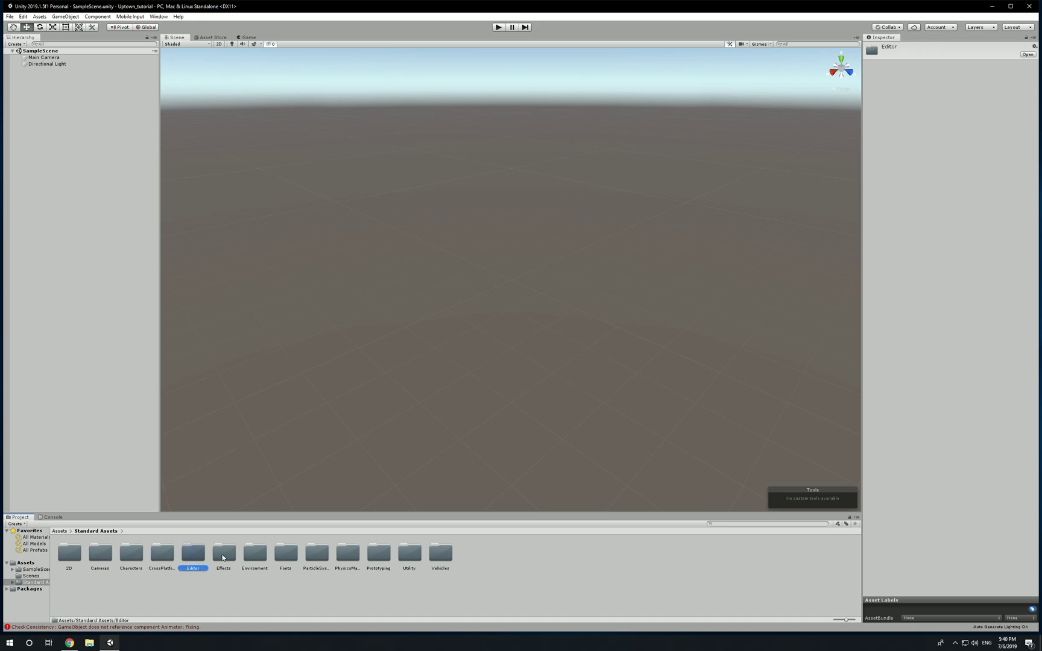
click(224, 556)
click(265, 559)
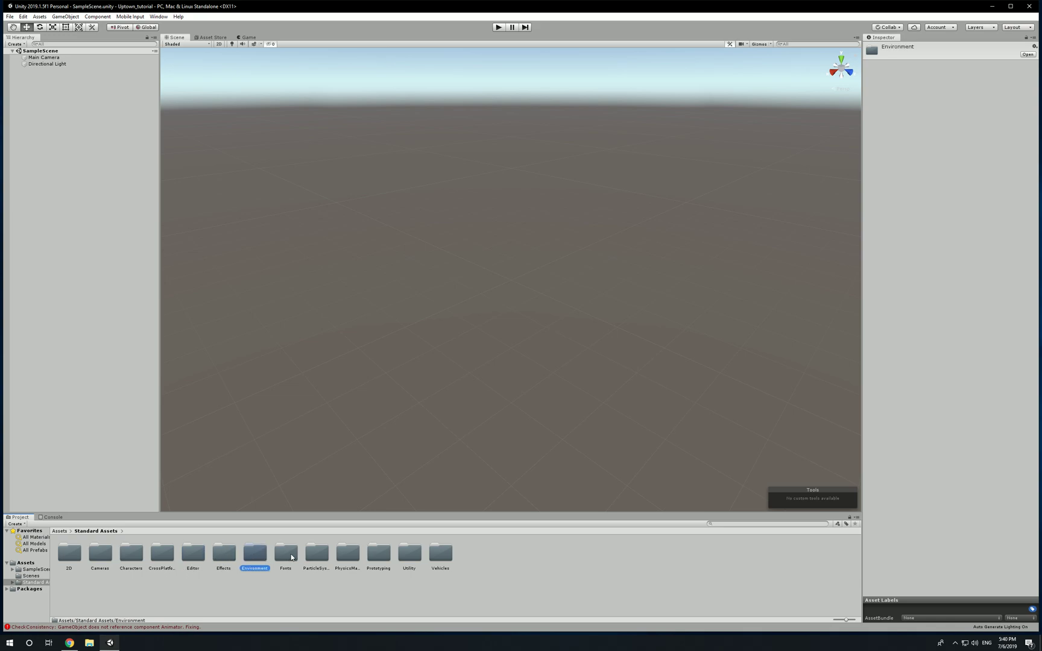
click(292, 557)
click(314, 556)
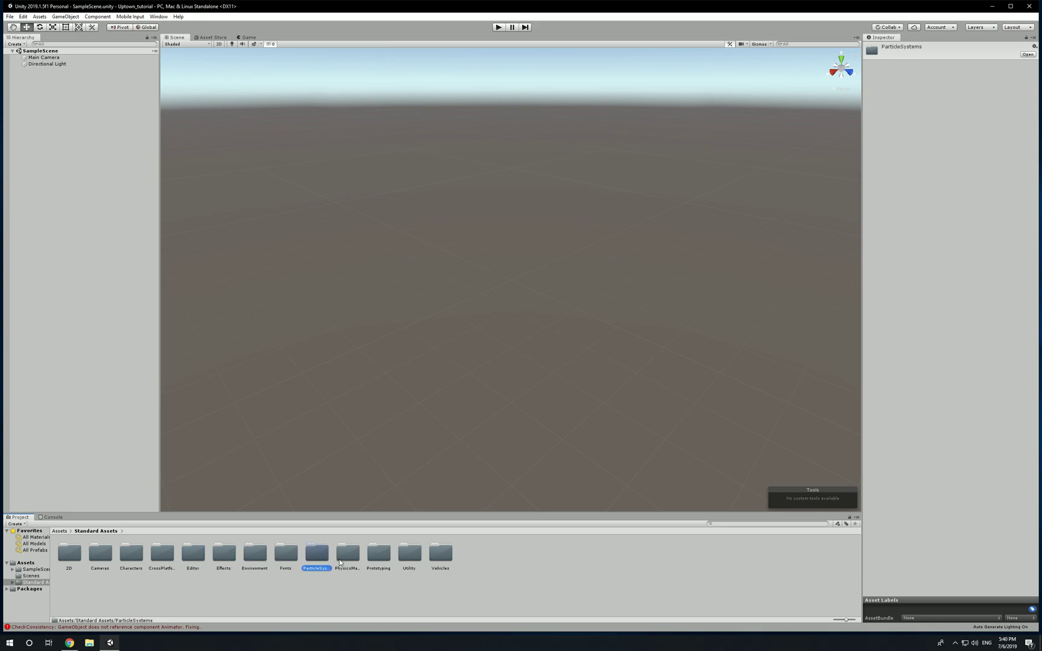
click(349, 556)
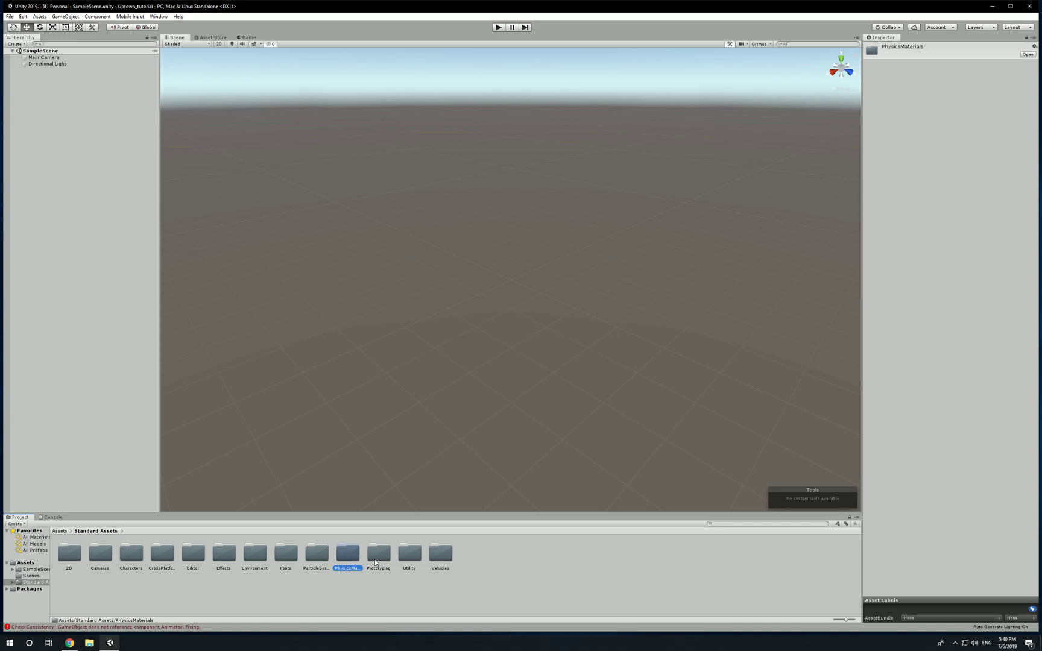
click(382, 559)
click(410, 555)
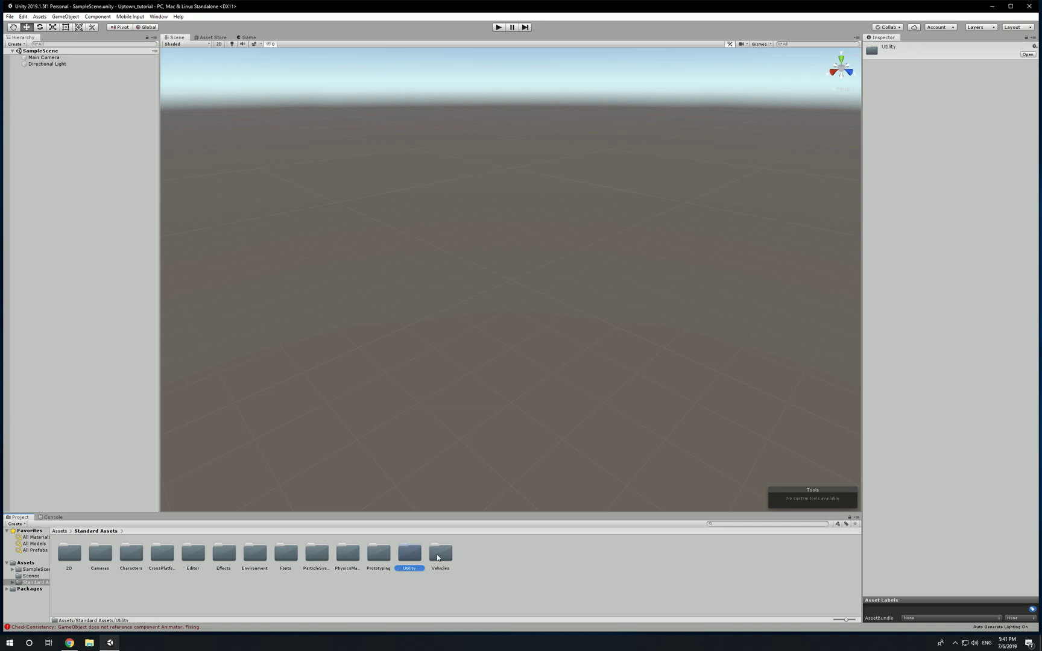
click(446, 559)
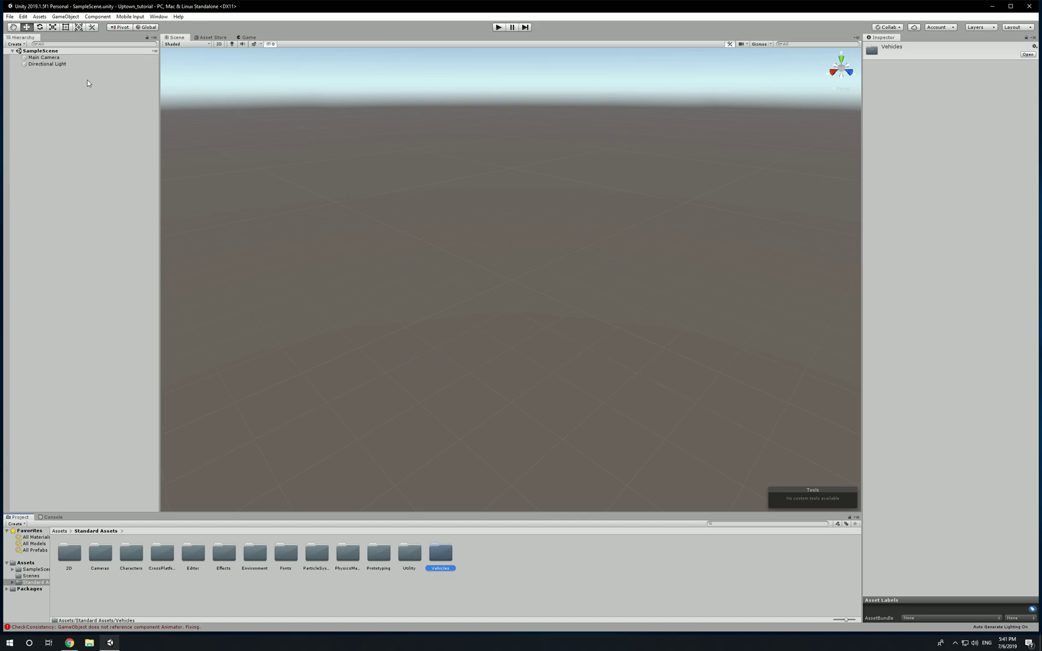
- Frame the Scene view on the Main Camera
click(44, 57)
click(47, 63)
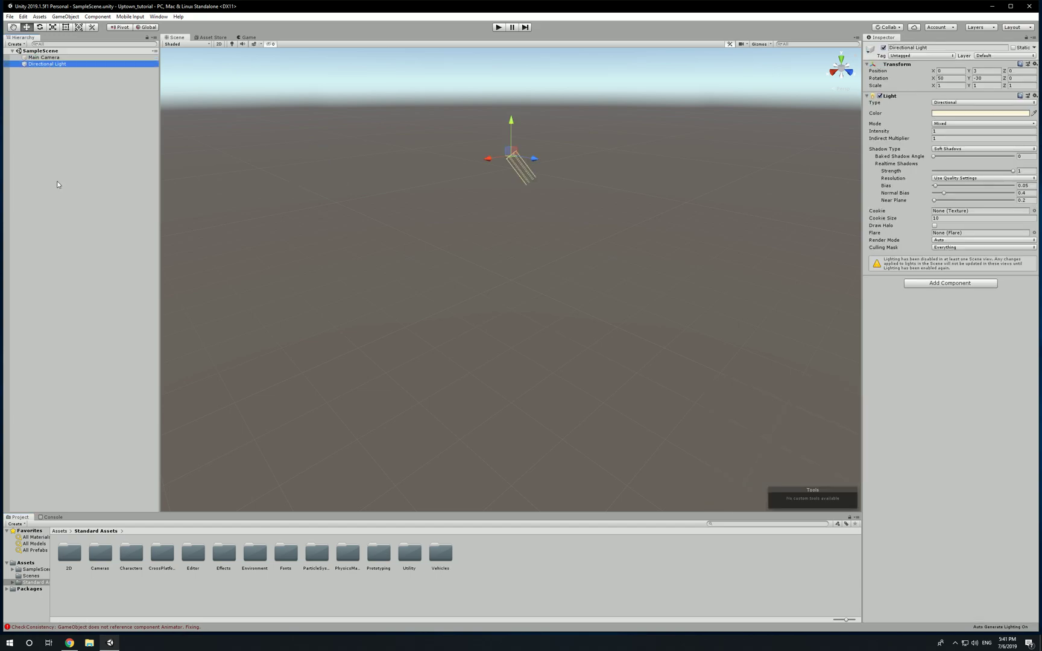
click(393, 205)
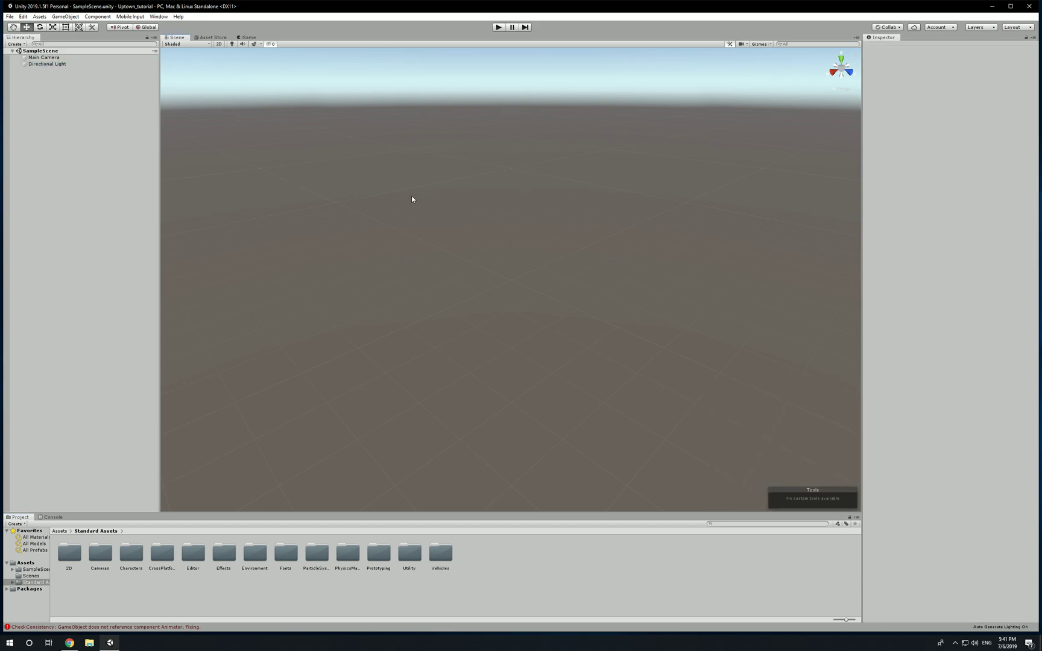
click(45, 57)
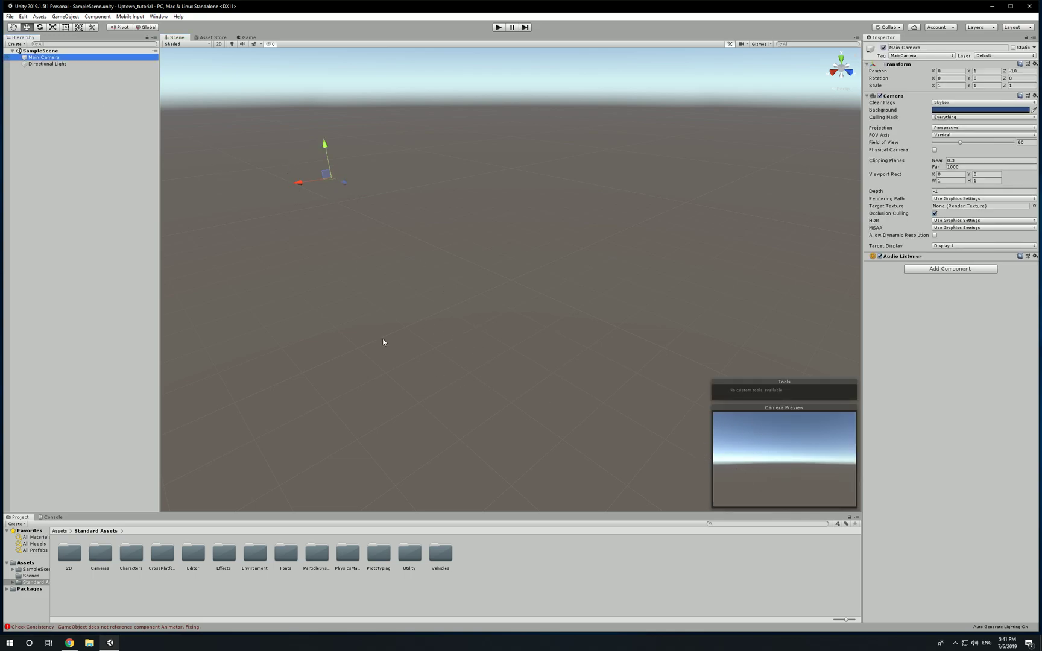
key(f)
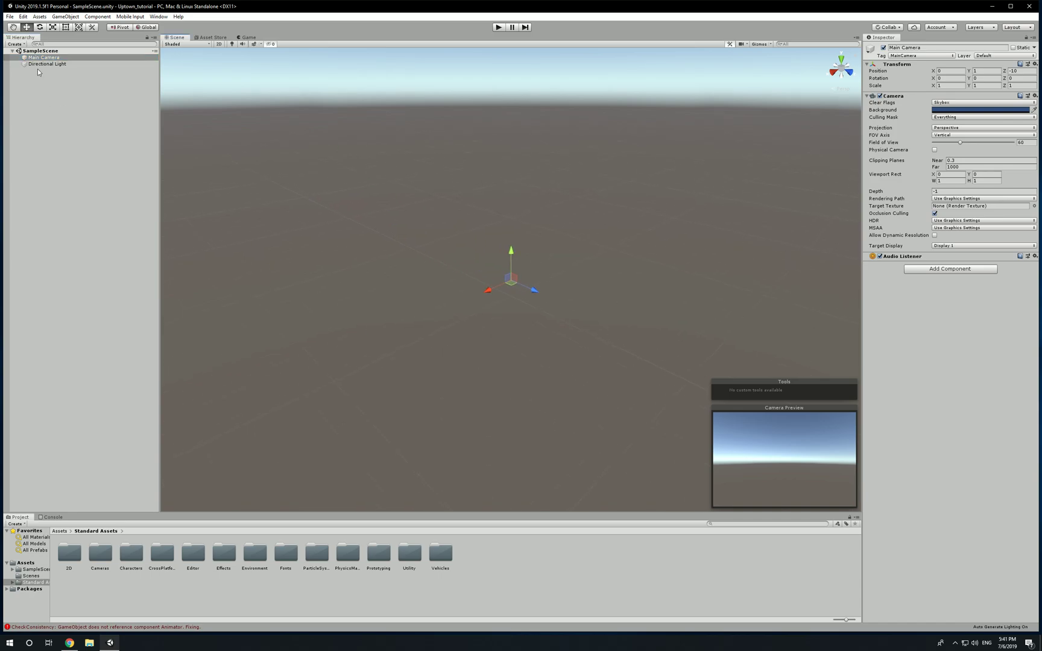
- Drag the Directional Light back along Z and up, to about Y 9.71, Z -11.83
click(41, 64)
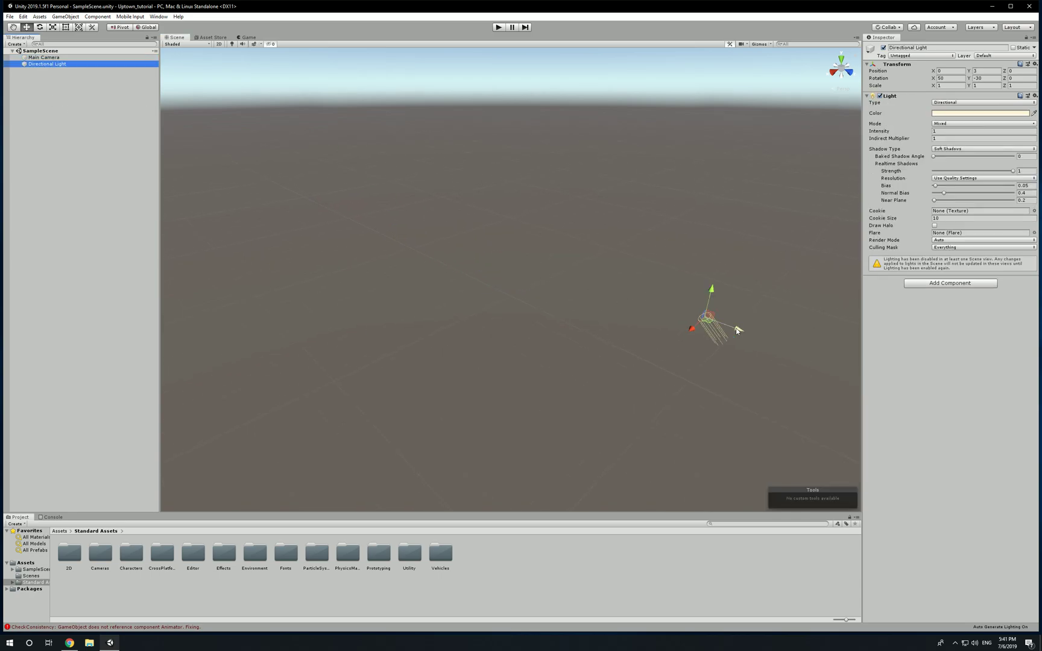
drag(737, 330, 419, 234)
drag(489, 206, 486, 42)
click(93, 167)
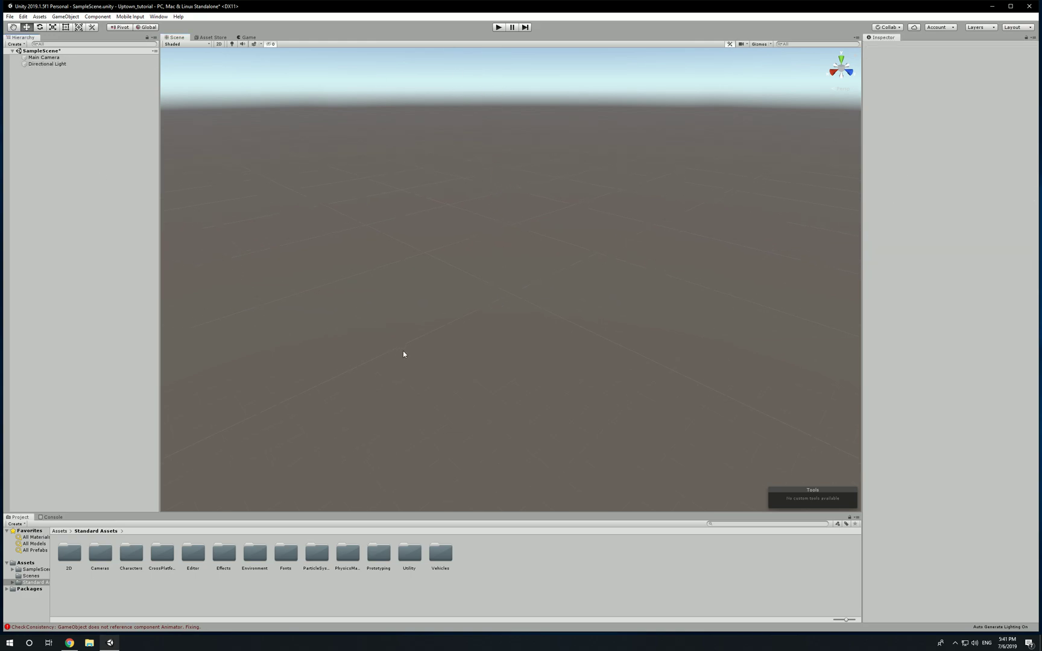
click(65, 17)
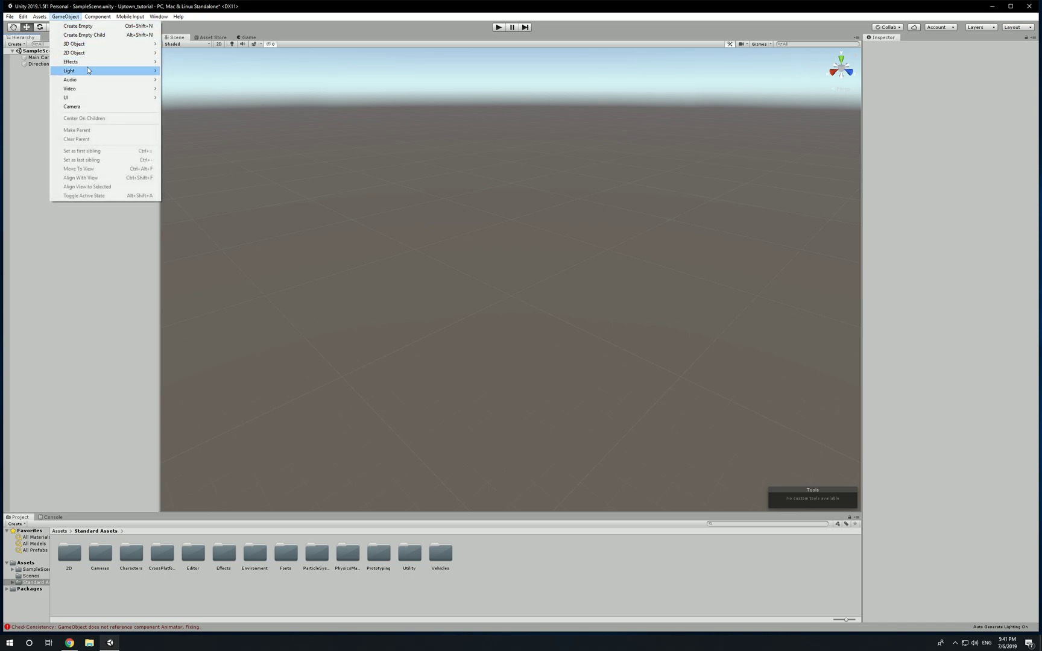
- Create a Plane from the GameObject > 3D Object menu as the floor
click(36, 244)
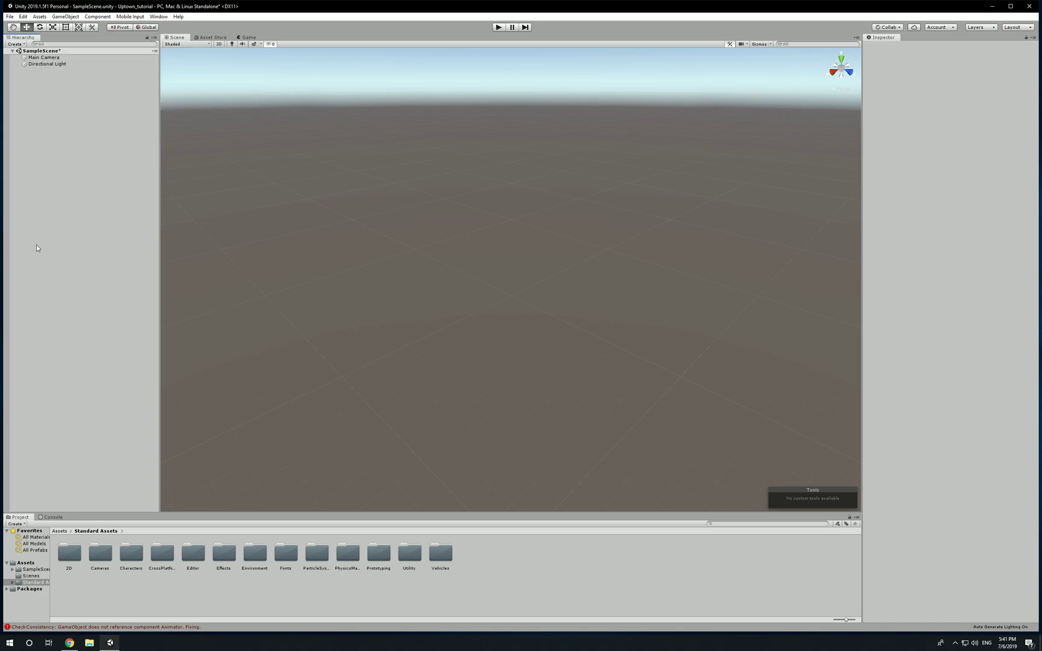
click(68, 17)
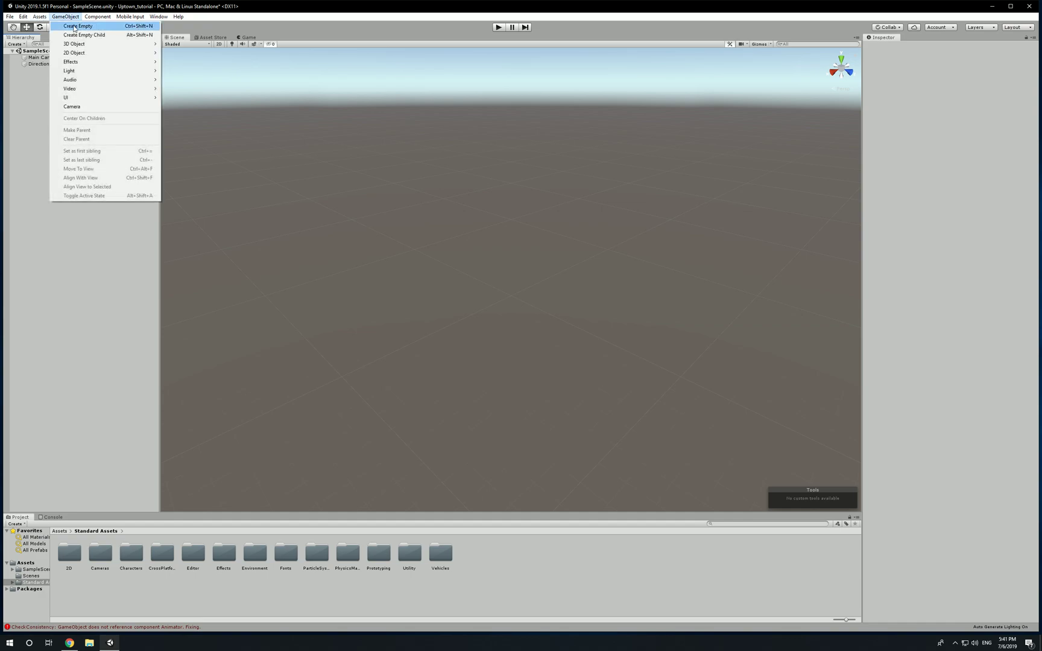
mouse_move(82, 45)
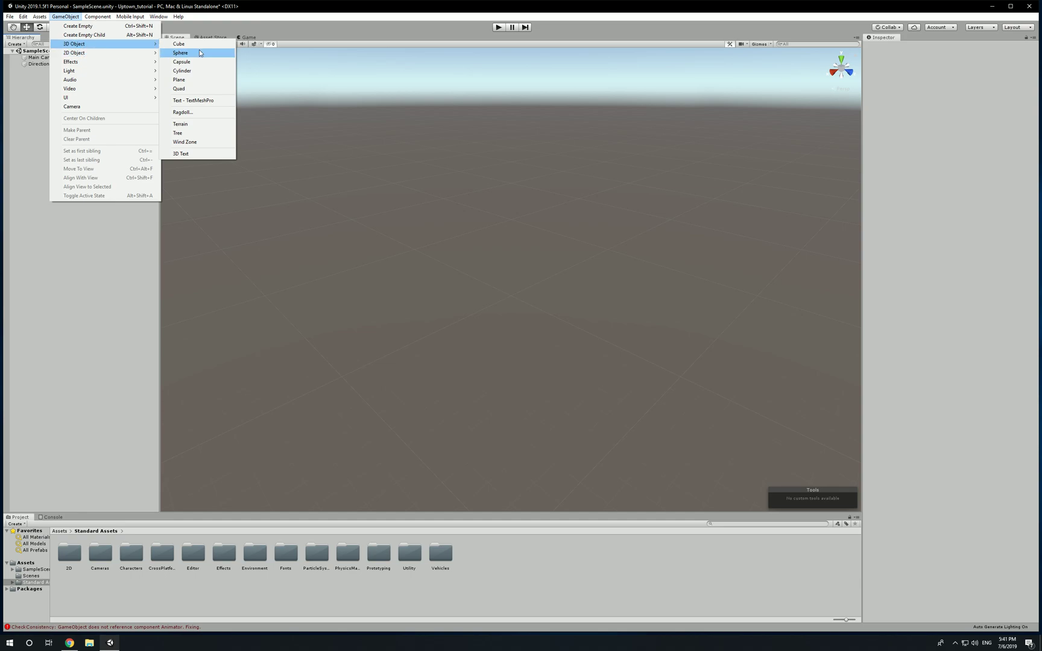
click(195, 80)
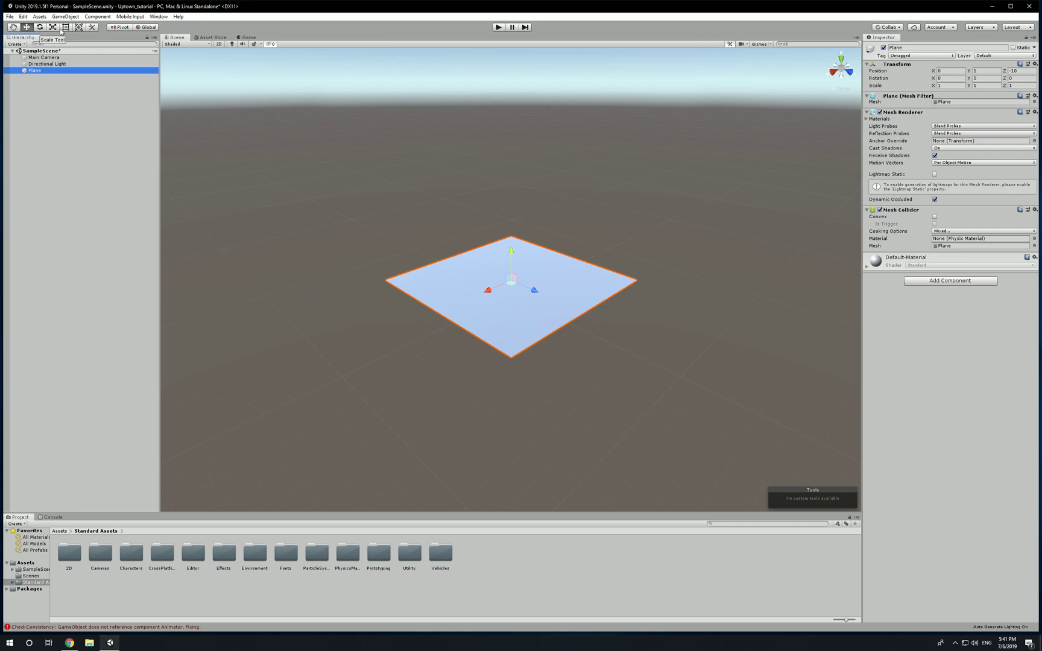
click(13, 29)
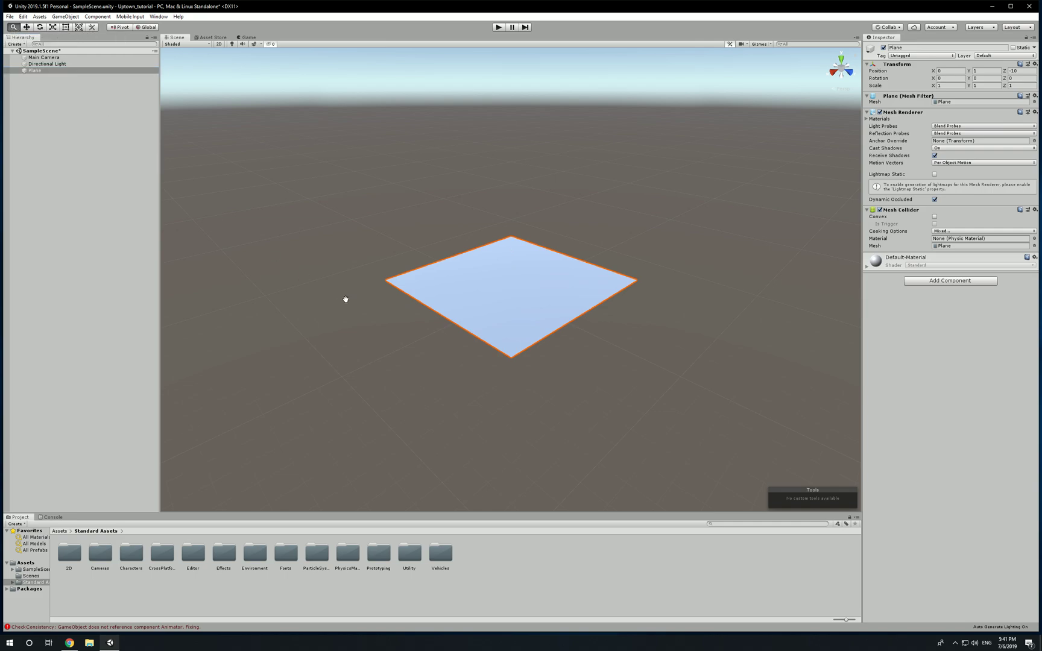
drag(345, 298, 533, 273)
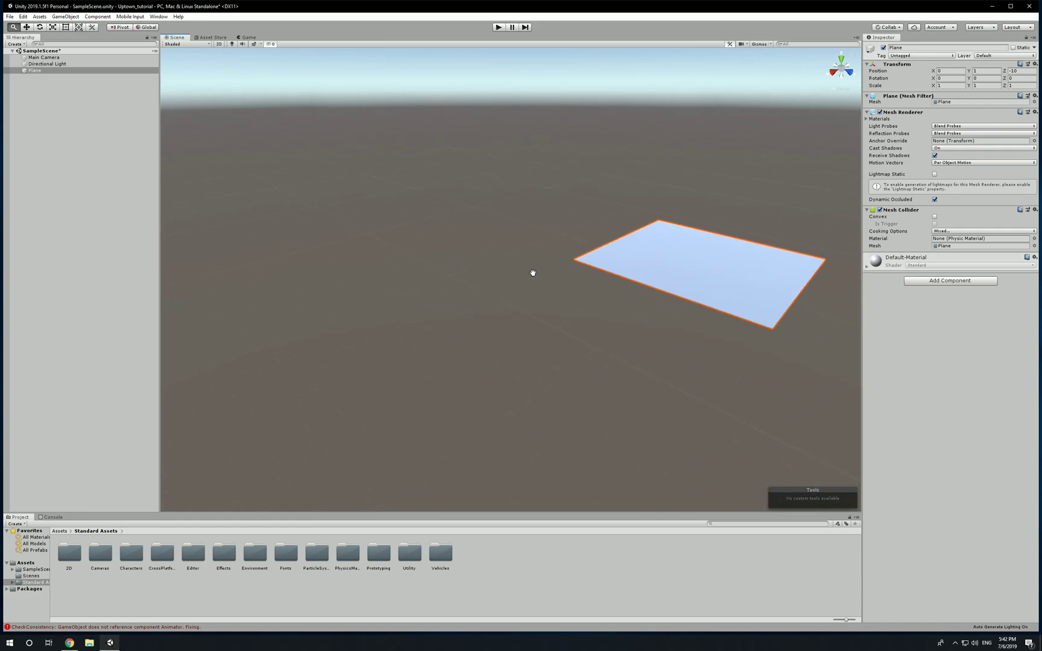
drag(503, 232, 478, 348)
alt+drag(491, 272, 236, 306)
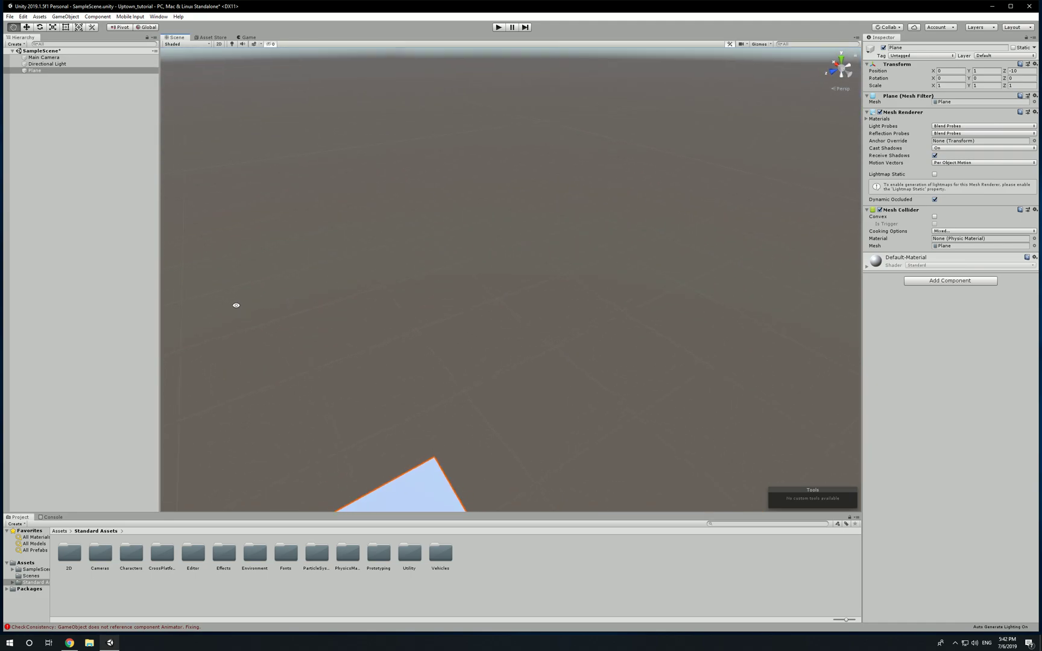
drag(298, 298, 407, 14)
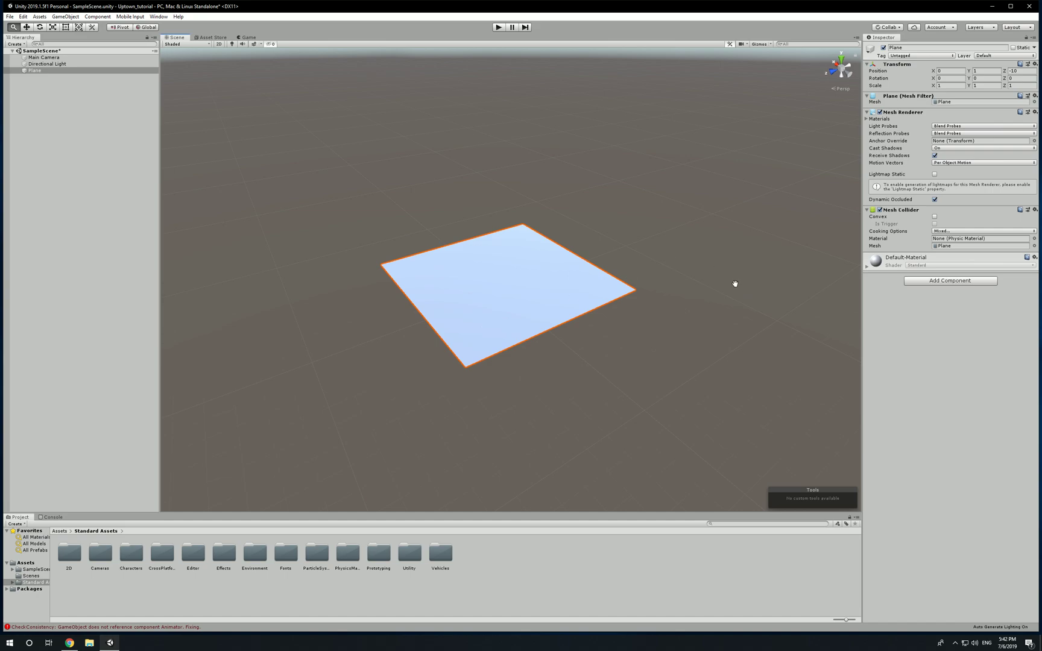
scroll(513, 294, down, 1)
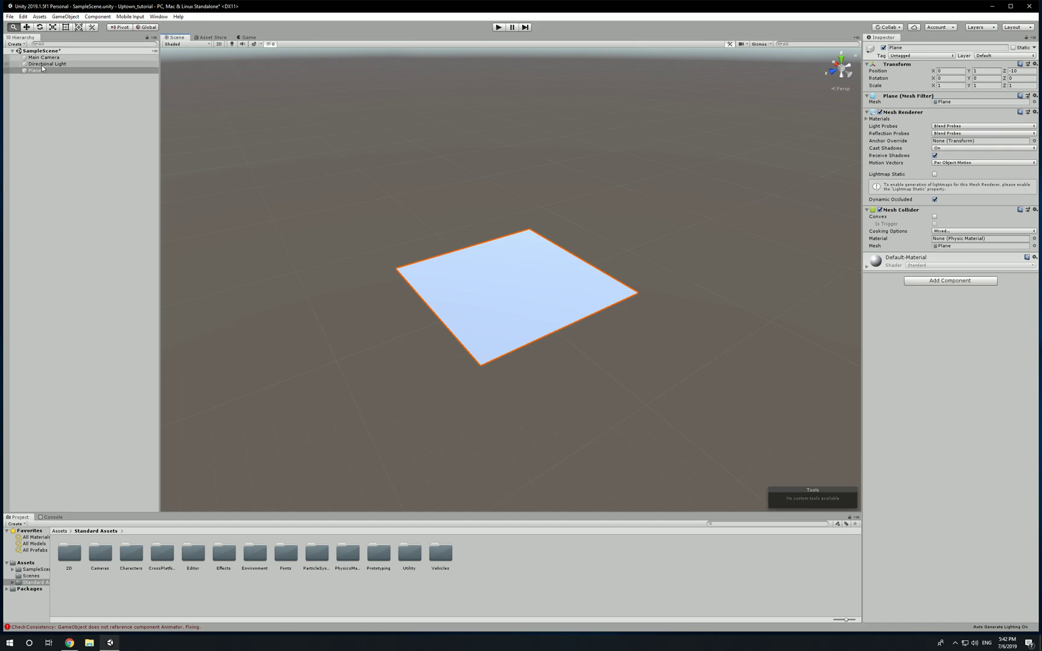
- Scale the Plane uniformly to 18.844 with the Scale tool, then zoom out
drag(488, 303, 488, 301)
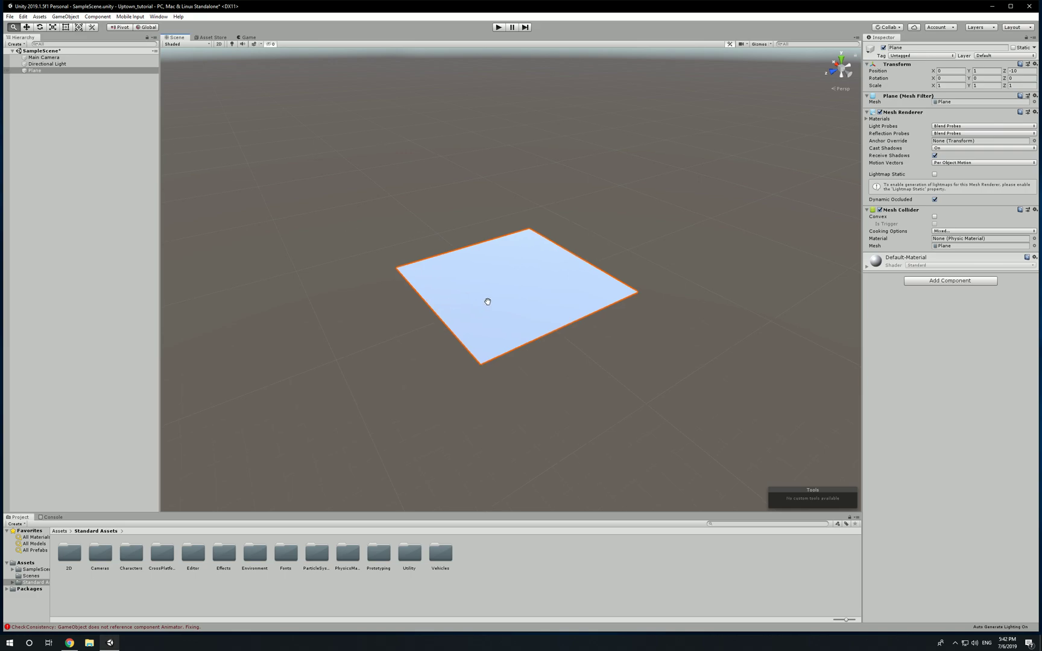
click(53, 28)
drag(511, 280, 16, 313)
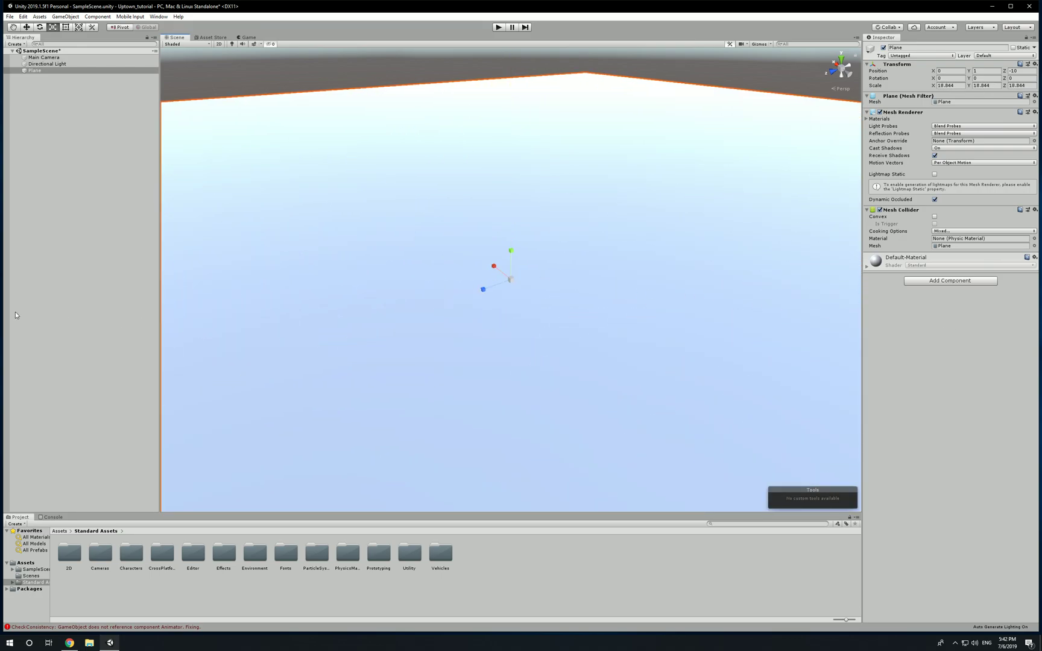
scroll(345, 267, down, 10)
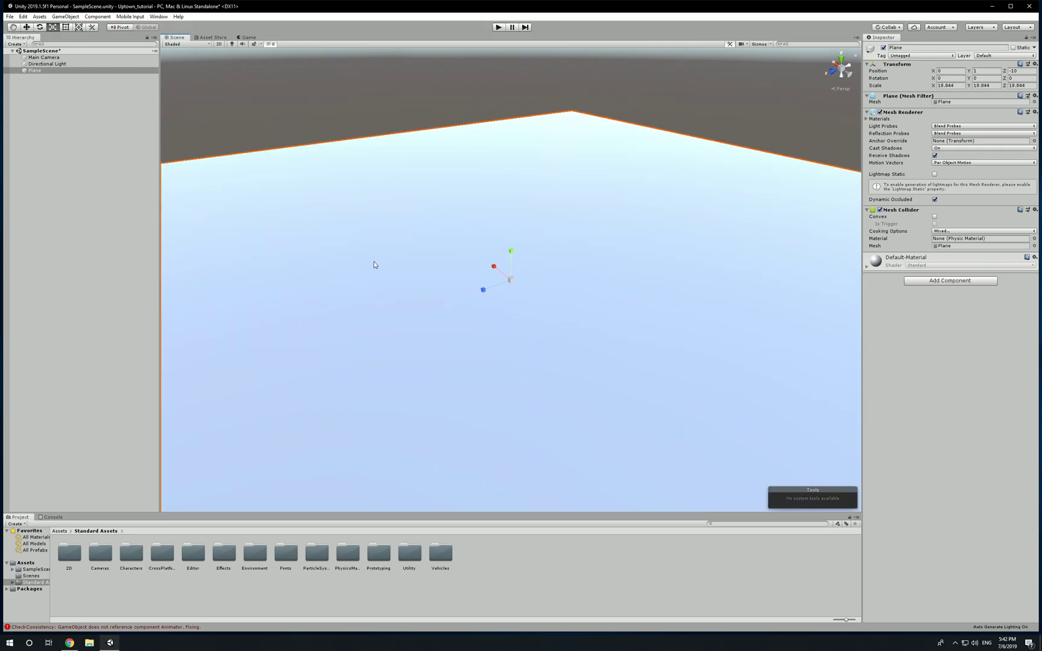
scroll(363, 279, down, 3)
click(314, 193)
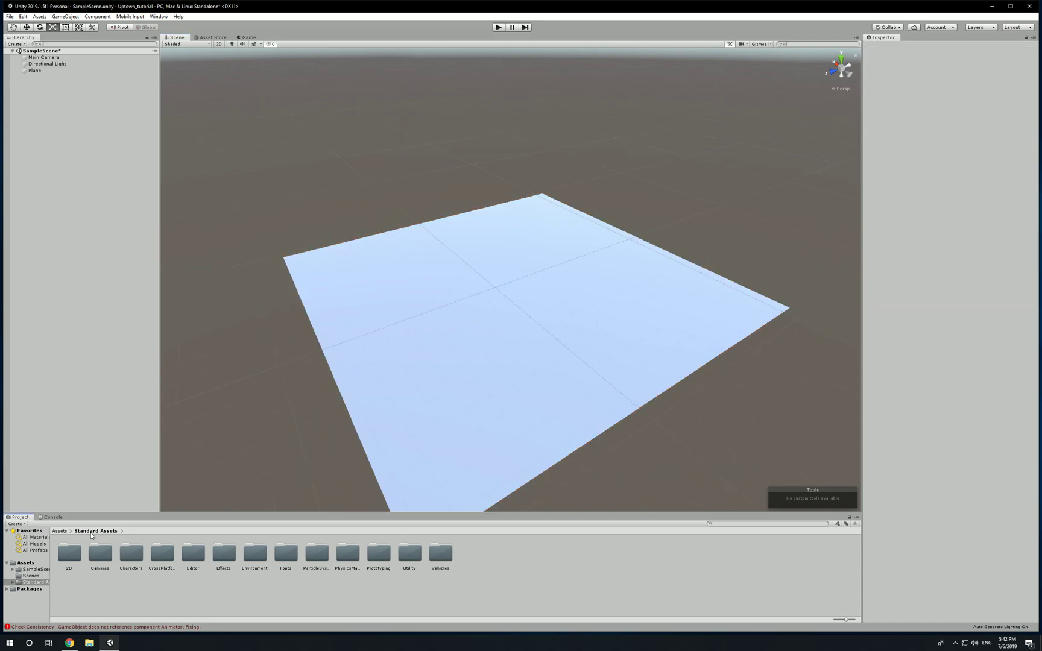
- Go into Vehicles/Car, read CarGuidelines in the Inspector, then open the Prefabs folder
double_click(443, 560)
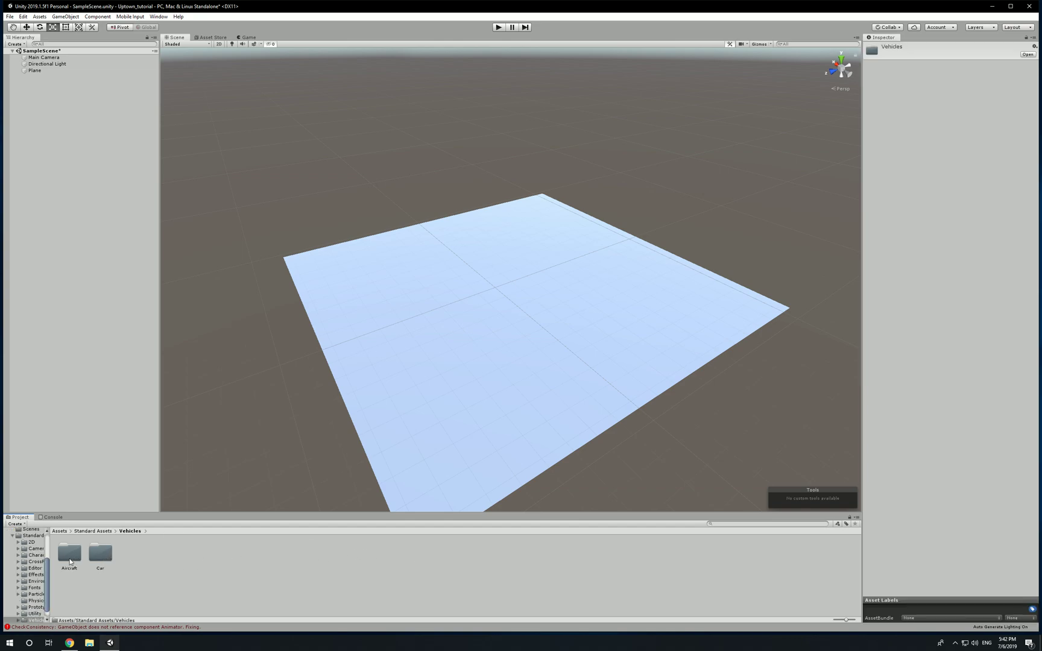
double_click(100, 553)
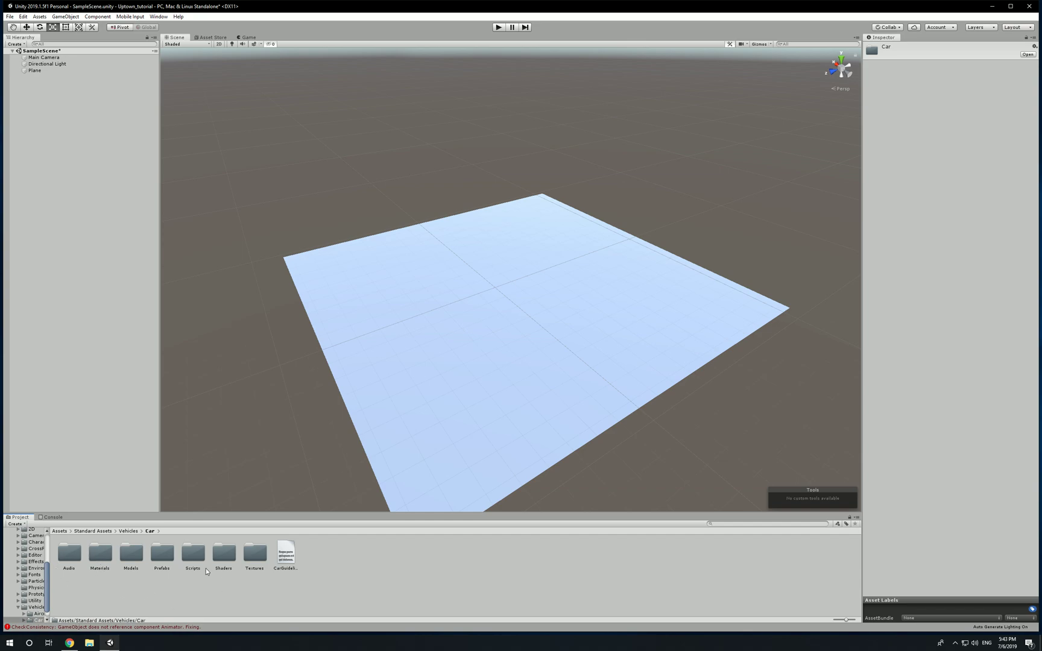
click(289, 551)
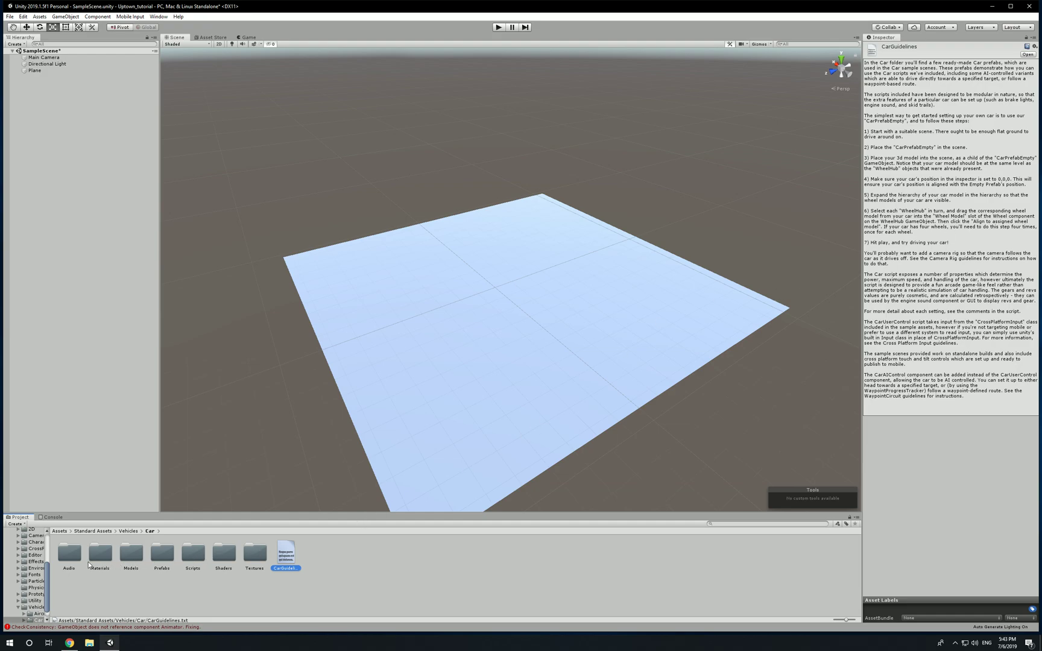
double_click(162, 558)
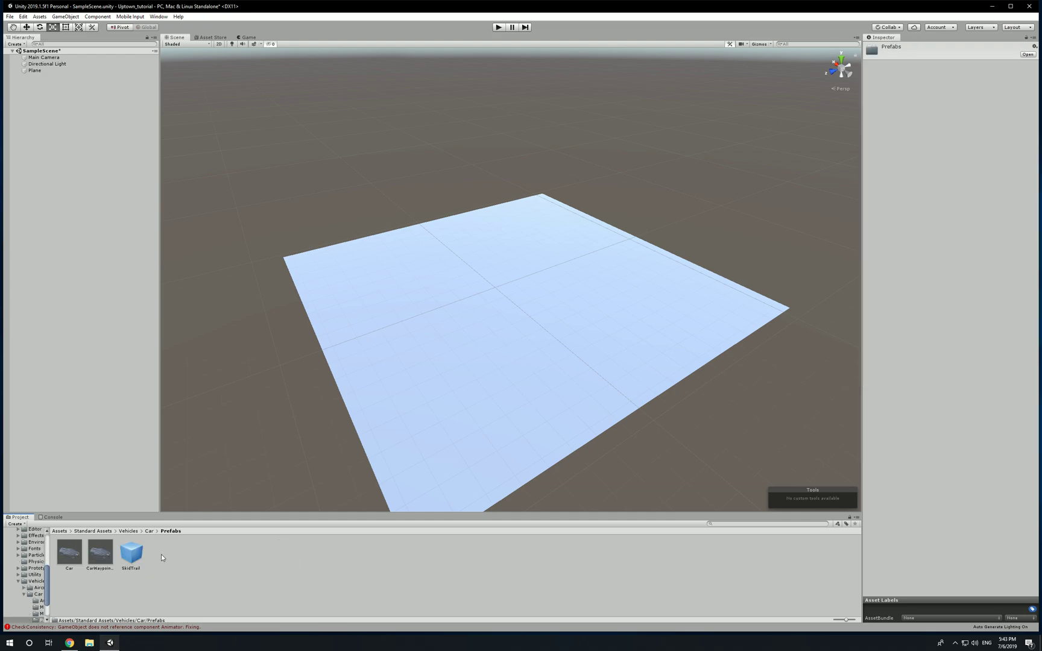
- Drop the Car prefab onto the plane at X -6.83, Y 1, Z 4.13 and frame it
click(71, 554)
click(100, 553)
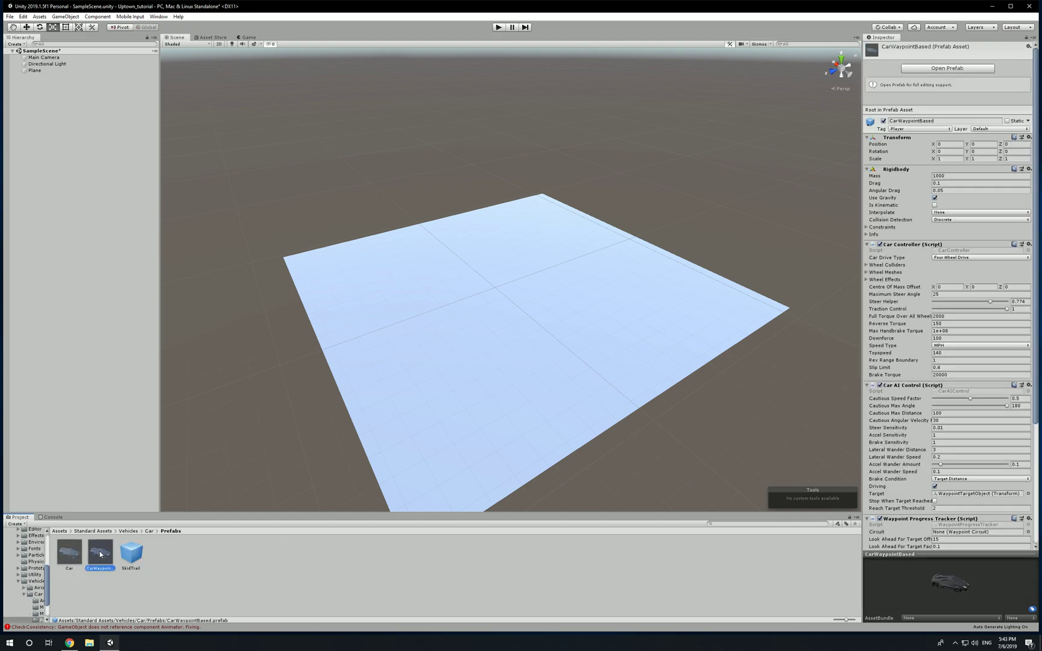
drag(71, 555, 497, 298)
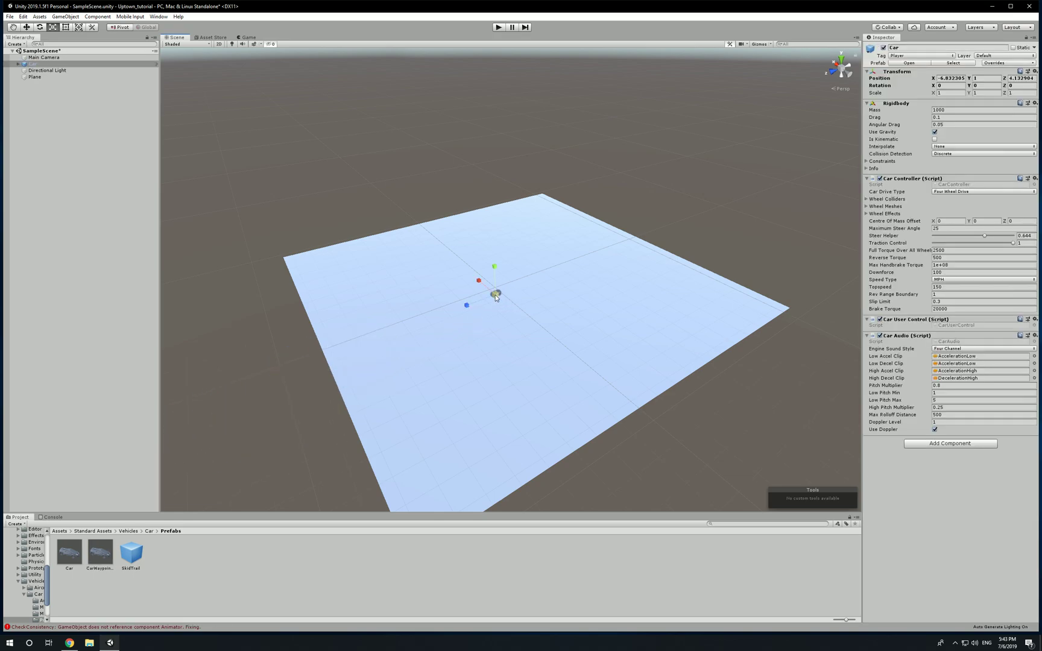
key(f)
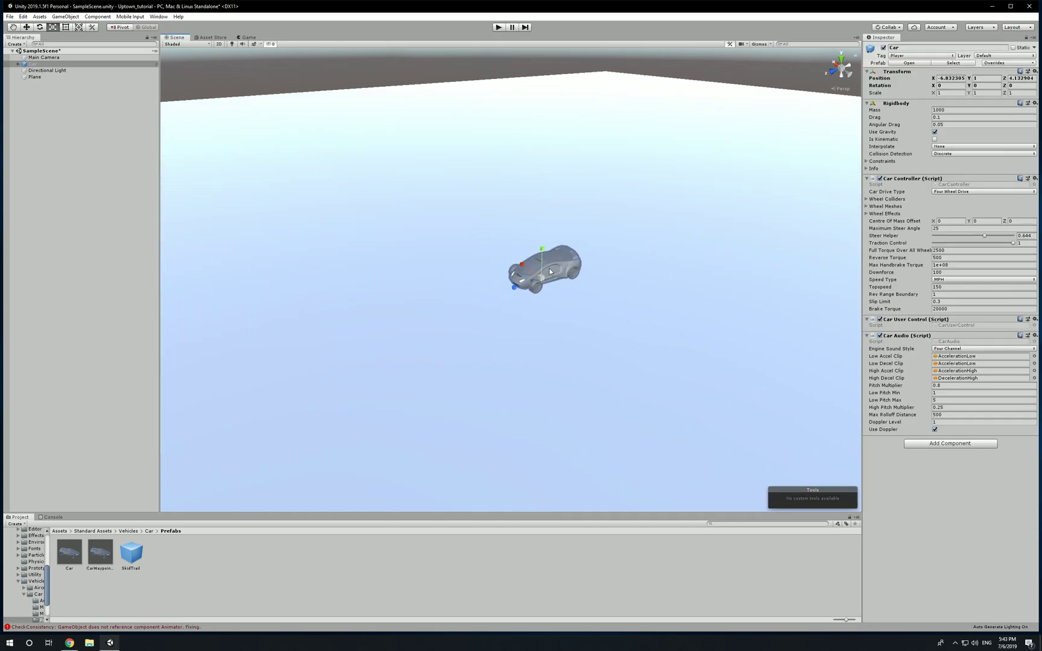
scroll(549, 277, up, 5)
alt+drag(548, 277, 703, 392)
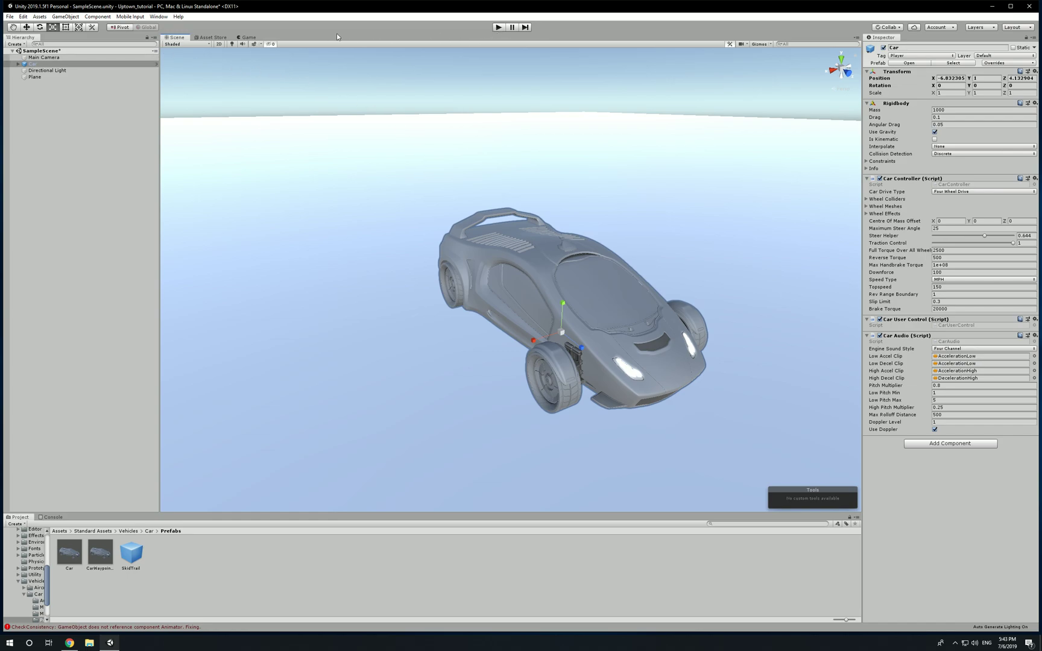
- Test the scene in Play mode, then stop and select the Main Camera
click(499, 28)
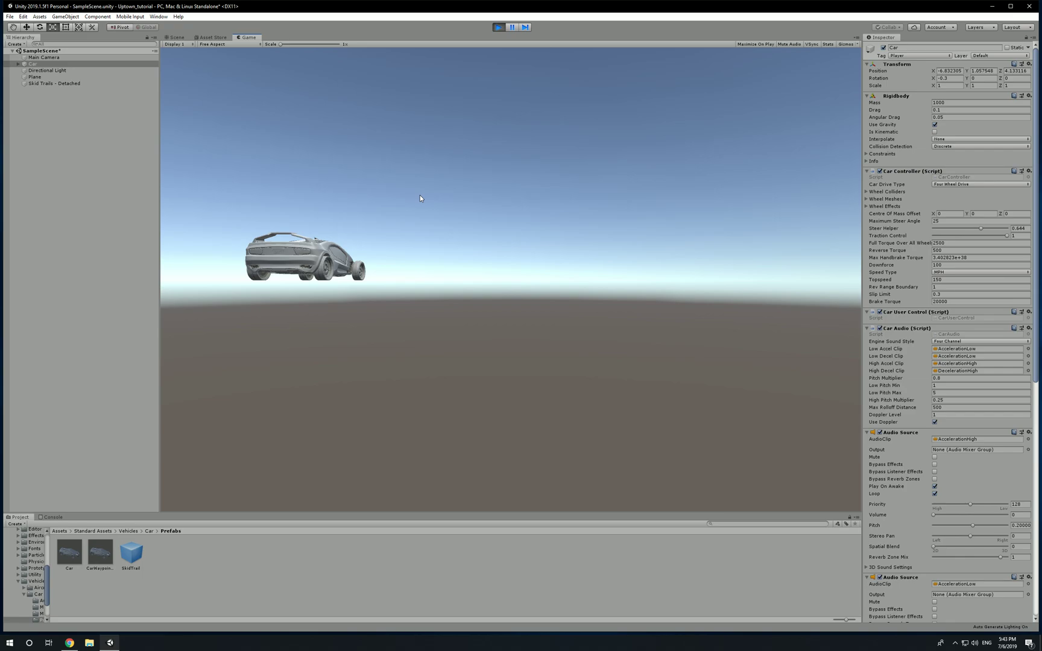
click(499, 29)
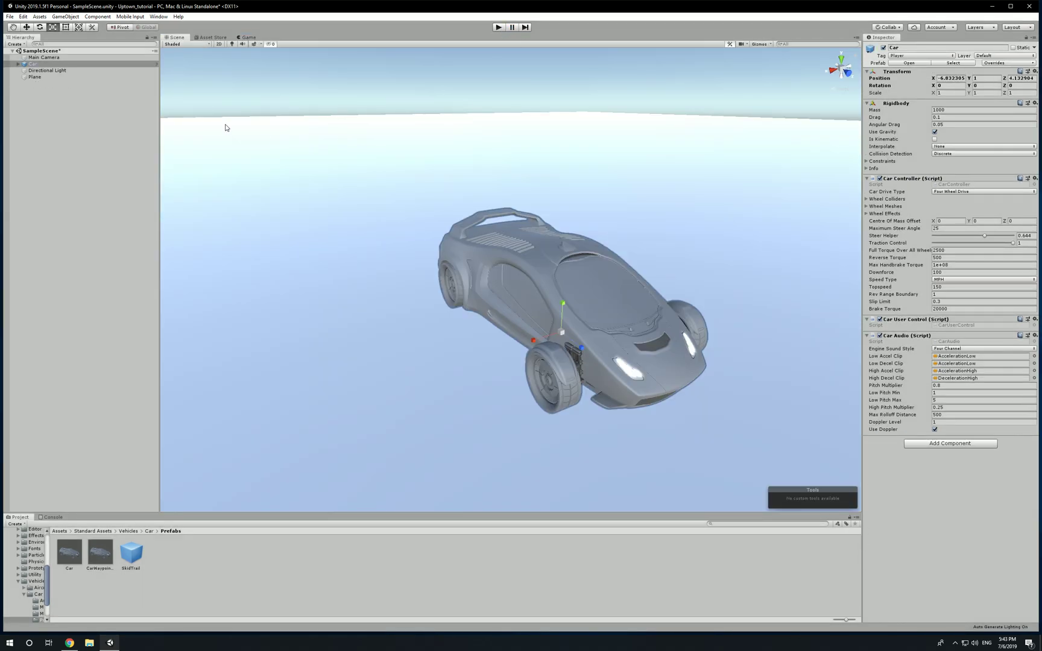
click(39, 57)
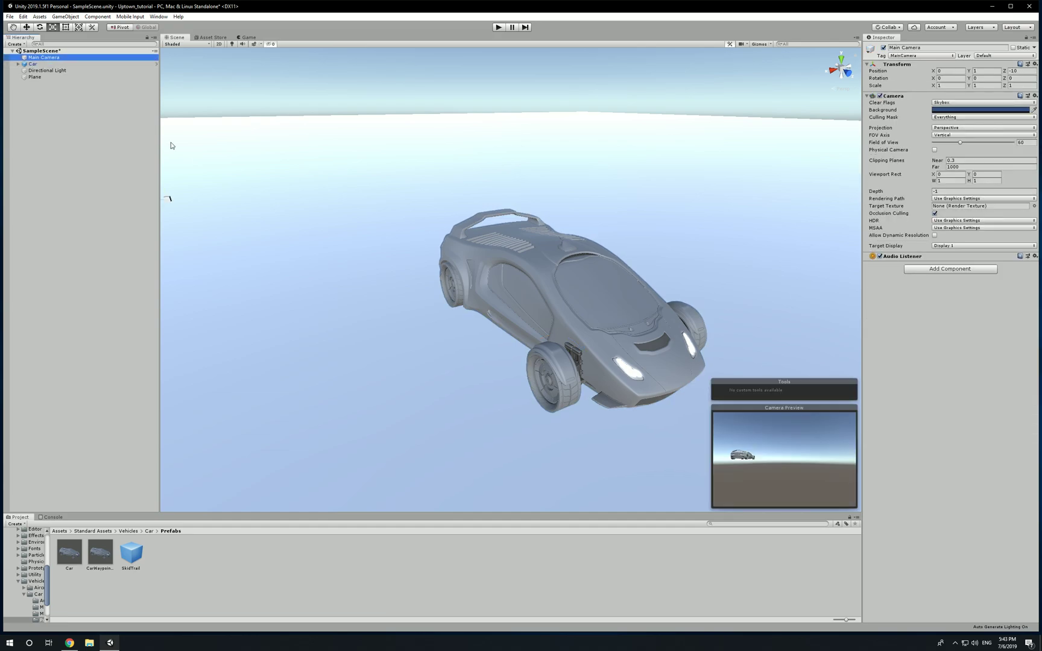
scroll(516, 346, down, 3)
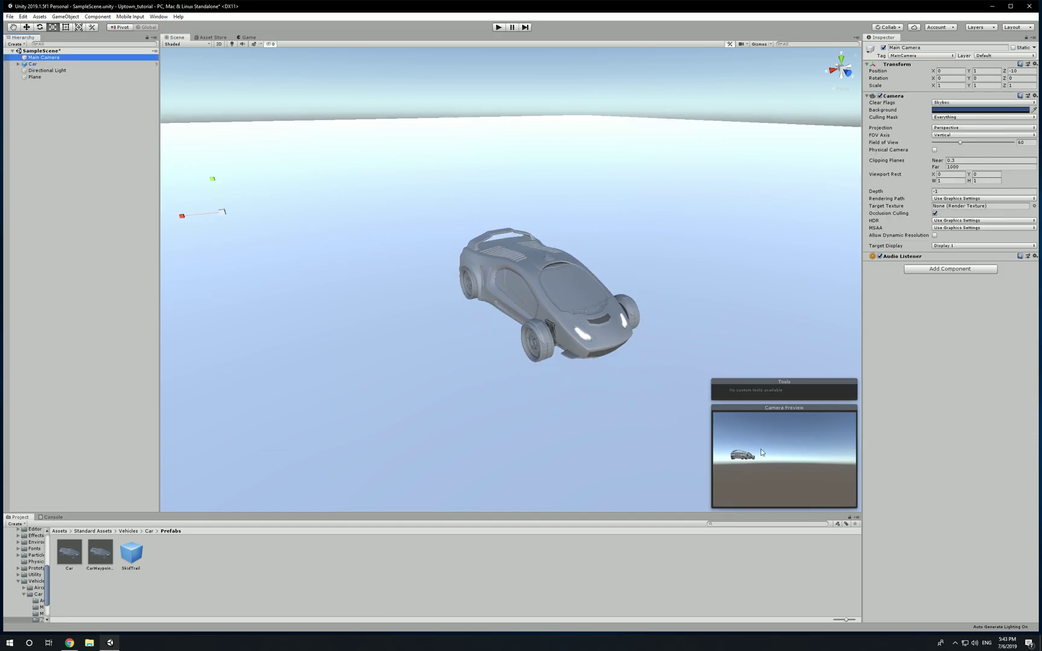
click(27, 27)
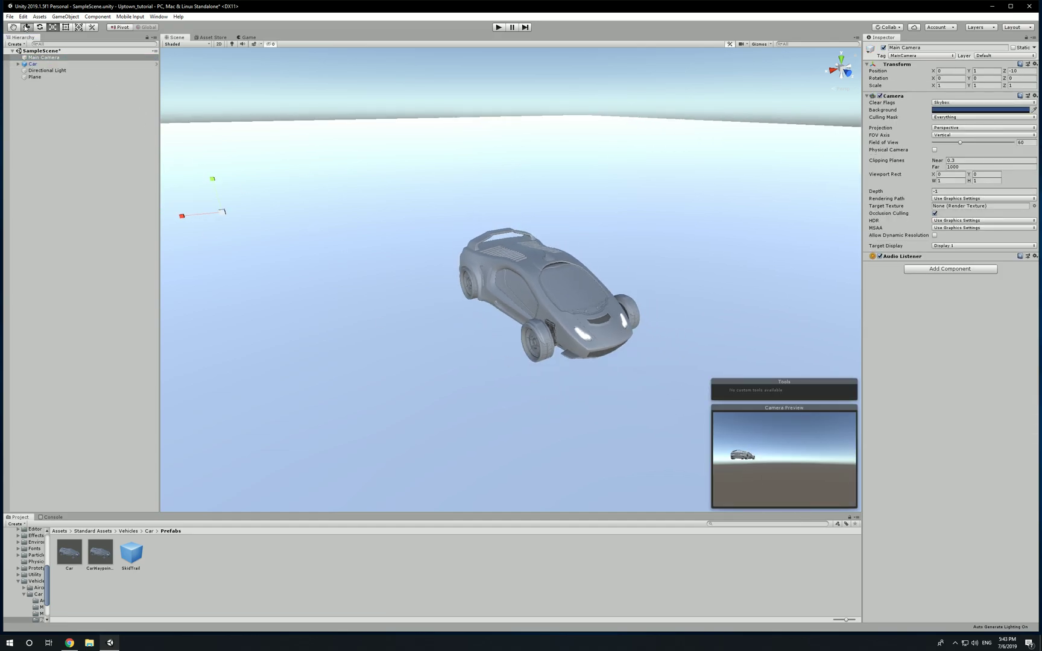
- Move the Main Camera to about X -5.17, Y 3.49, Z -2.639, close behind the car
drag(212, 181, 215, 125)
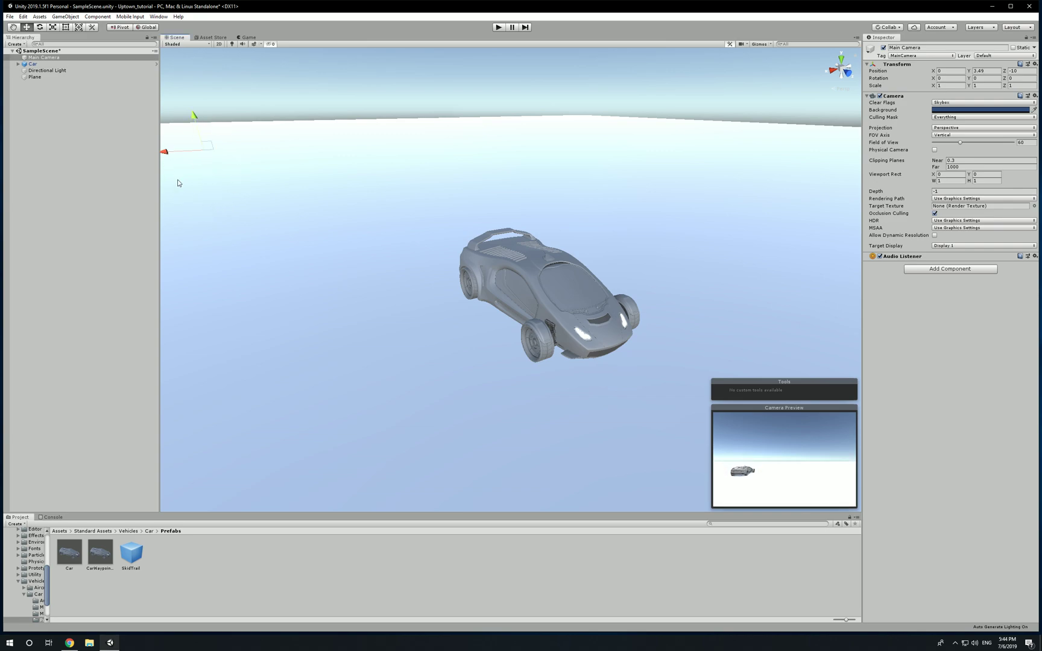
drag(167, 153, 353, 256)
alt+right_drag(354, 256, 525, 249)
drag(350, 221, 617, 274)
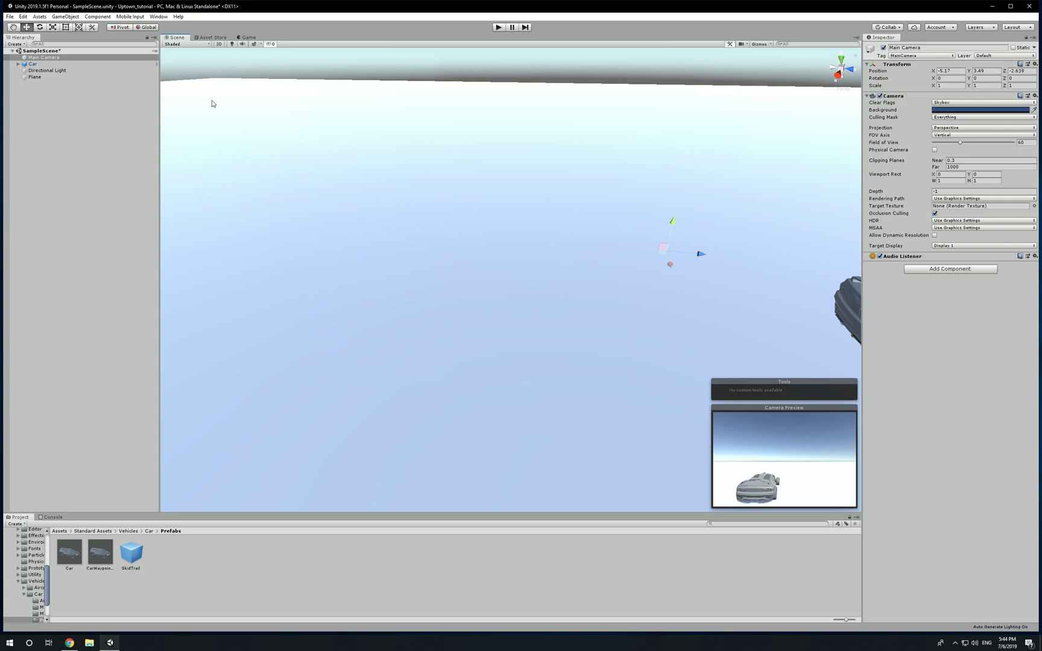
click(498, 28)
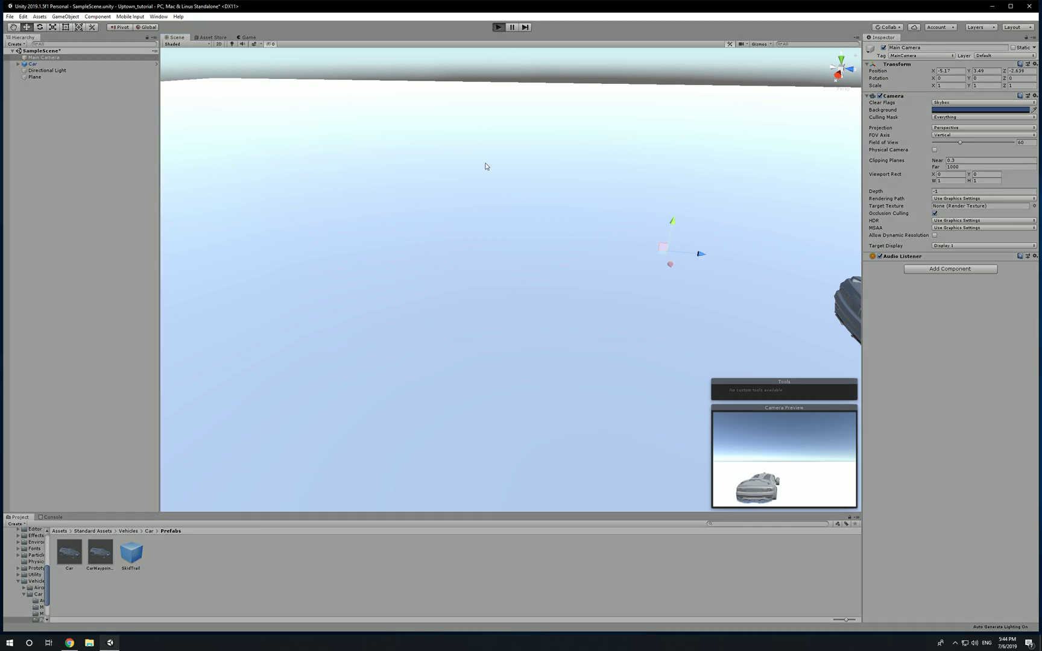
- Drive the car around the floor, steering left and right into a skid, then exit Play mode
key(Up)
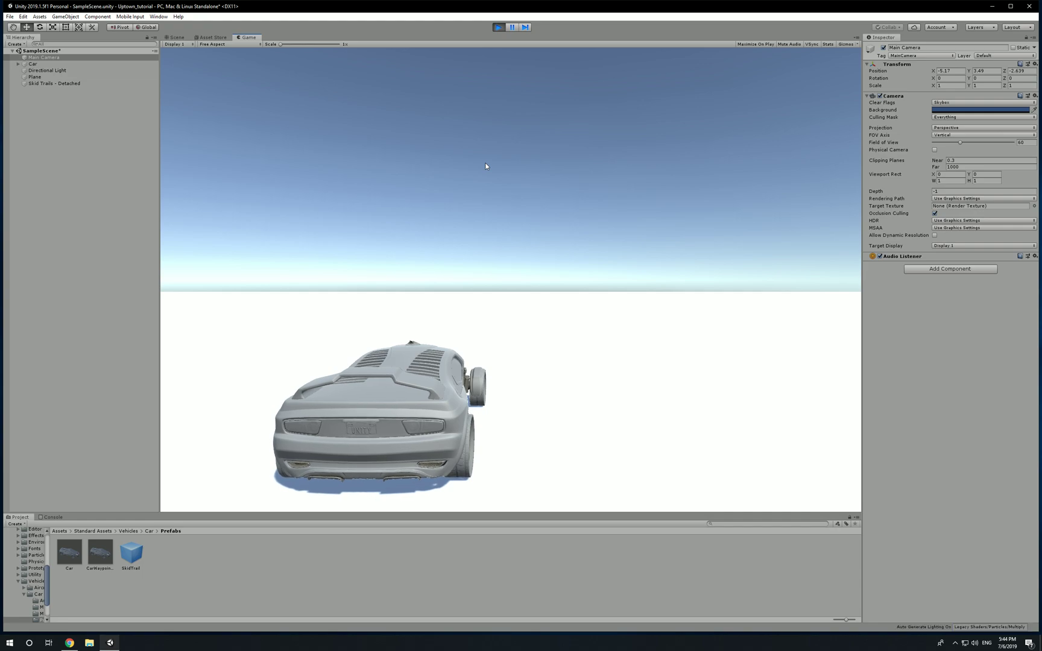
key(Right)
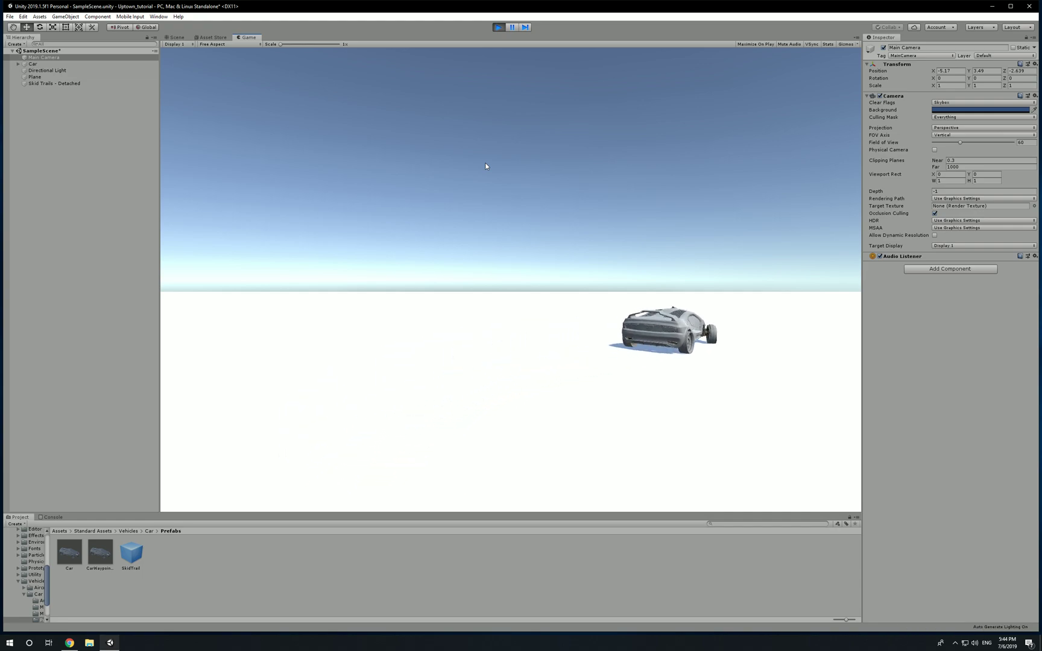
key(Left)
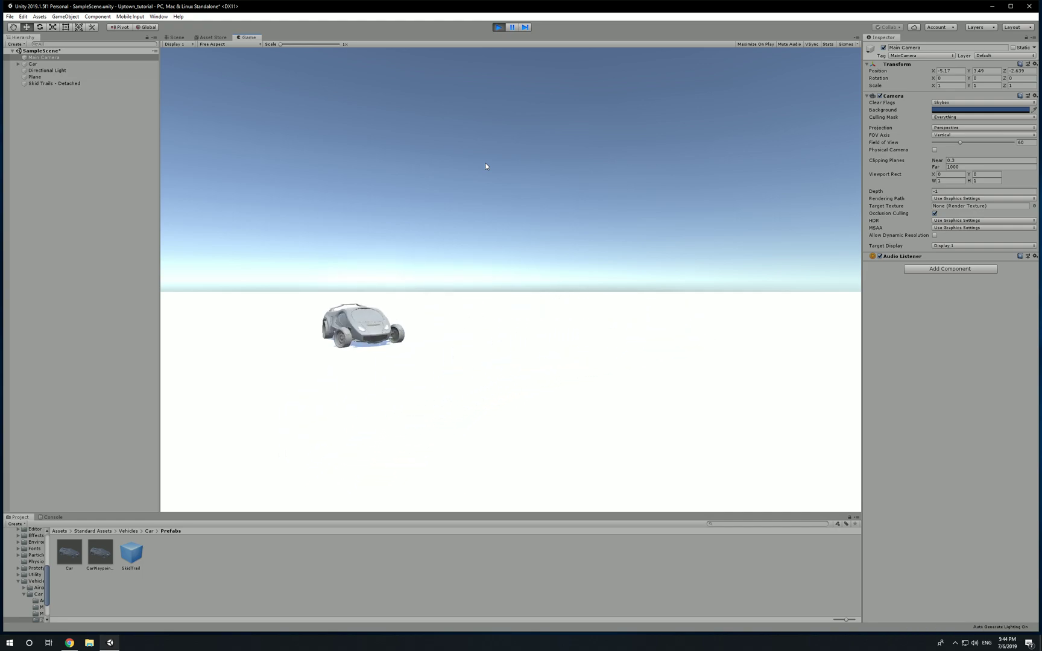
key(Right)
key(Down)
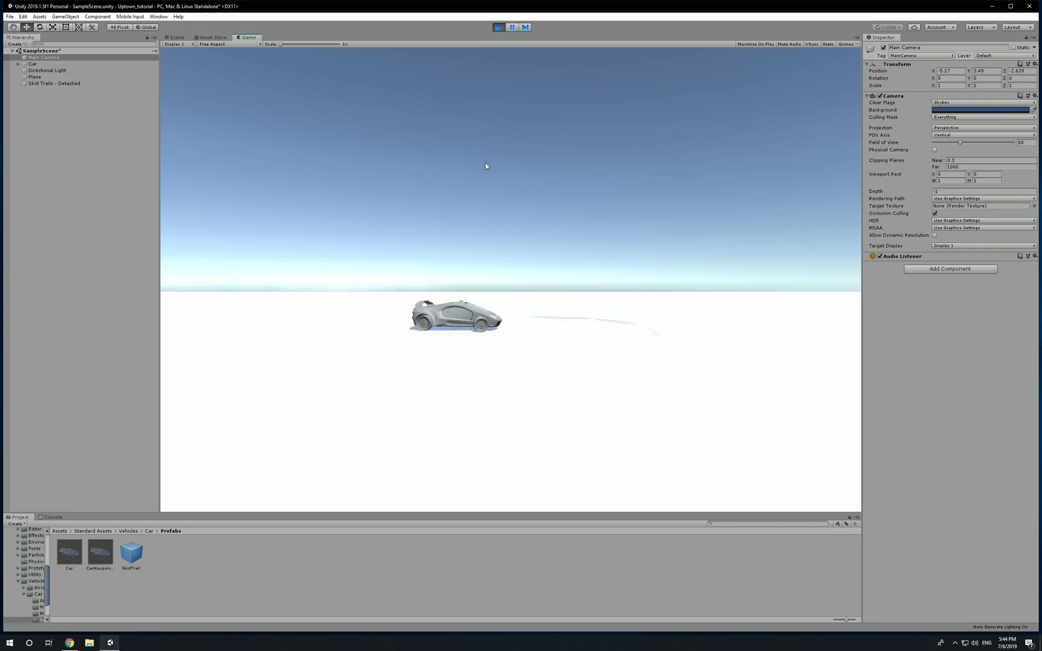
key(Left)
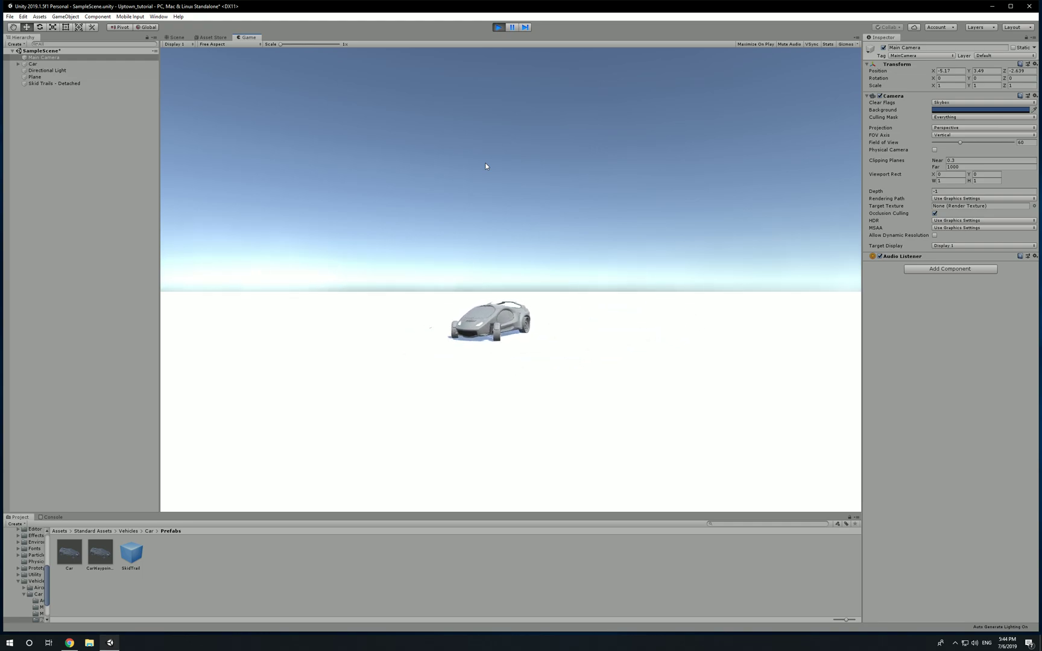
key(Up)
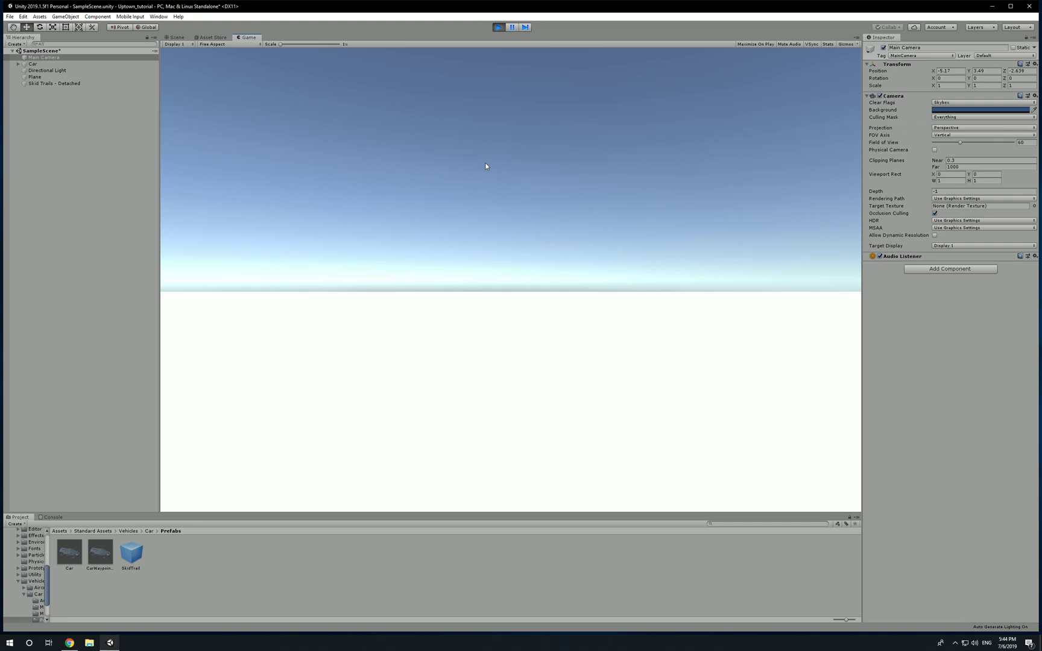
click(497, 27)
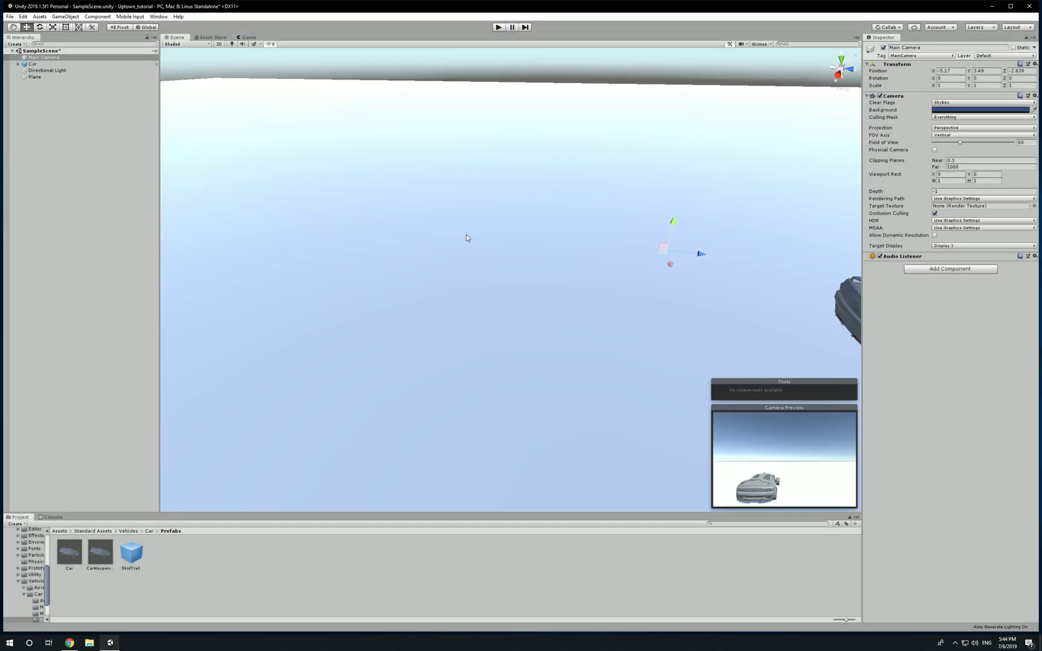